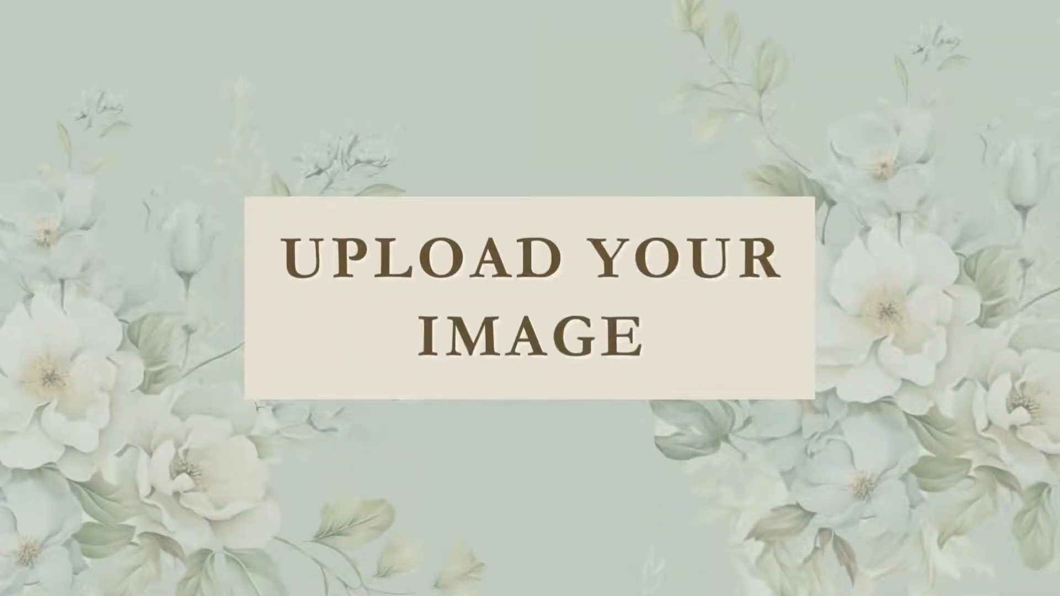
- Place the butterfly sheet image 4 from the Documents > Butterflies folder as a linked file beside the artboard
left_click(68, 10)
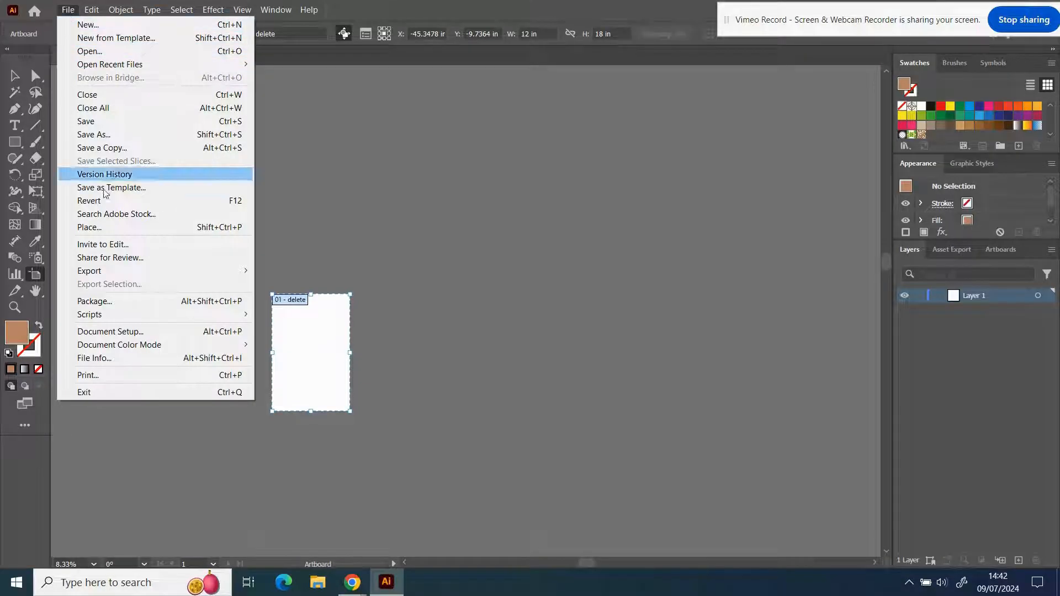
left_click(89, 227)
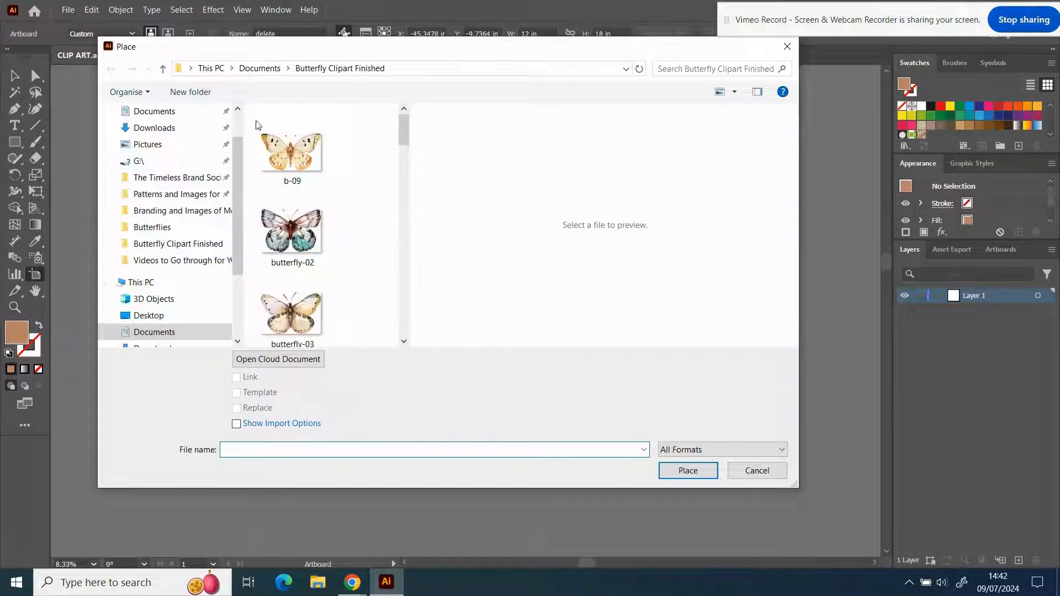
left_click(264, 68)
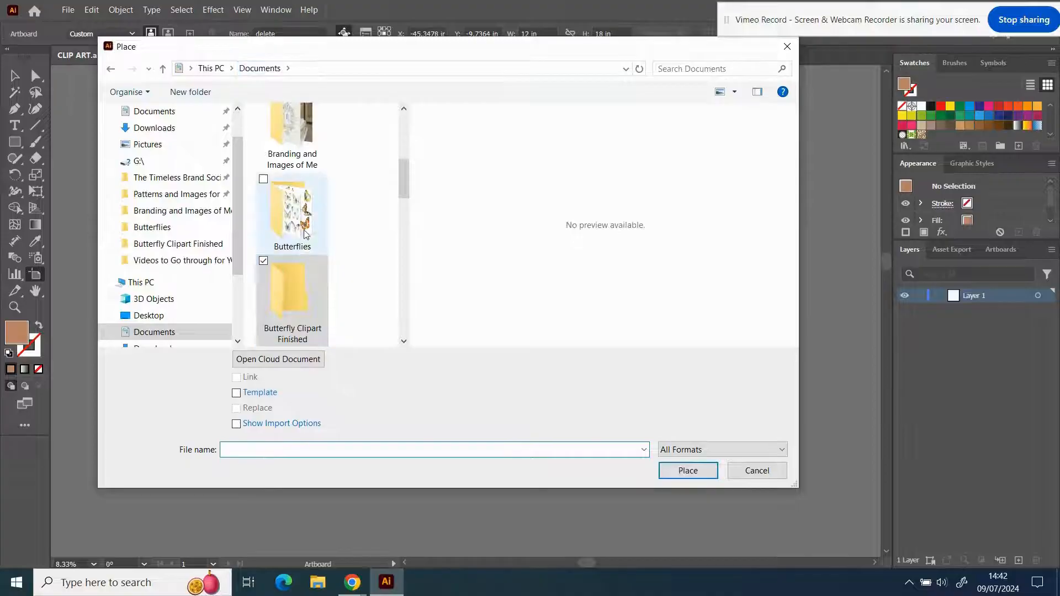
double_click(305, 234)
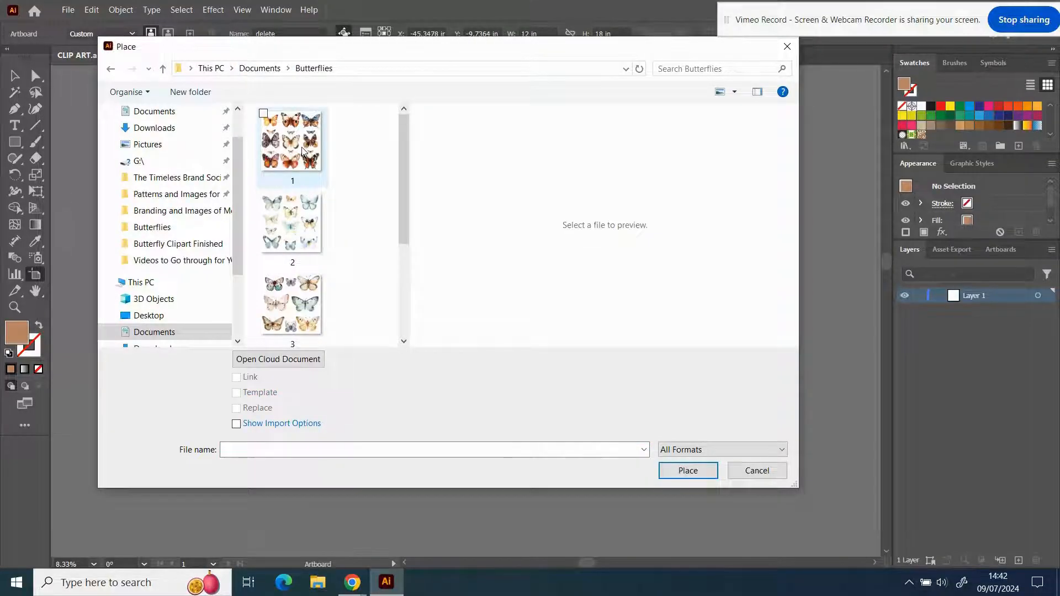
scroll(297, 234, "down", 3)
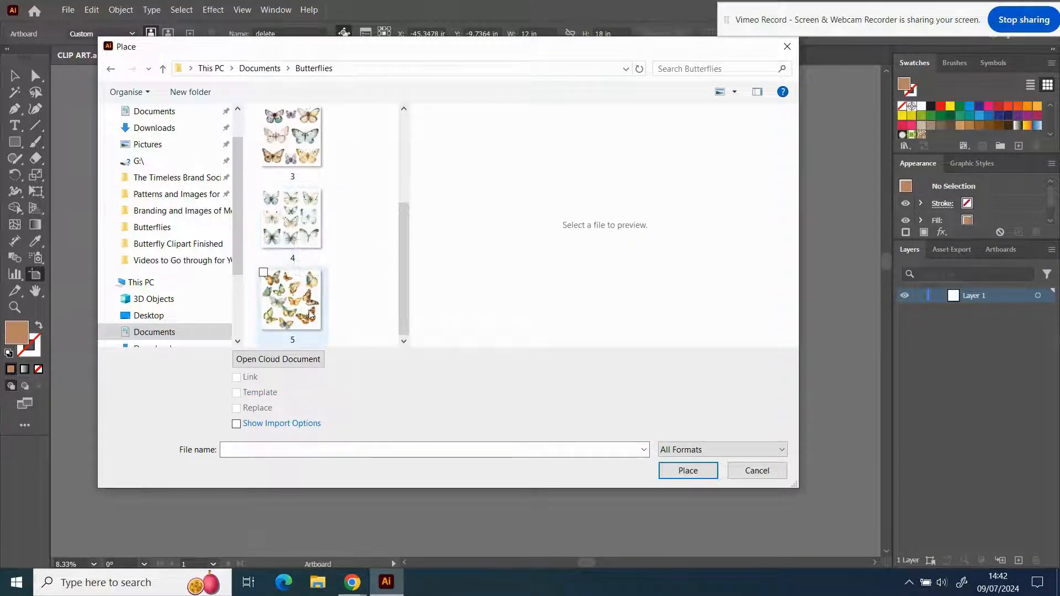
left_click(282, 306)
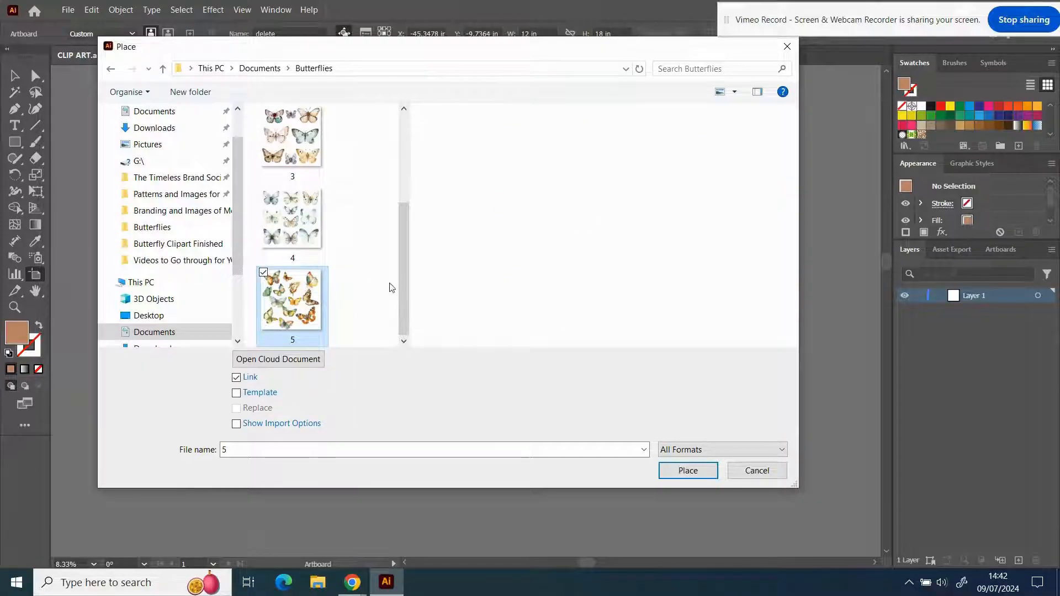
left_click(306, 236)
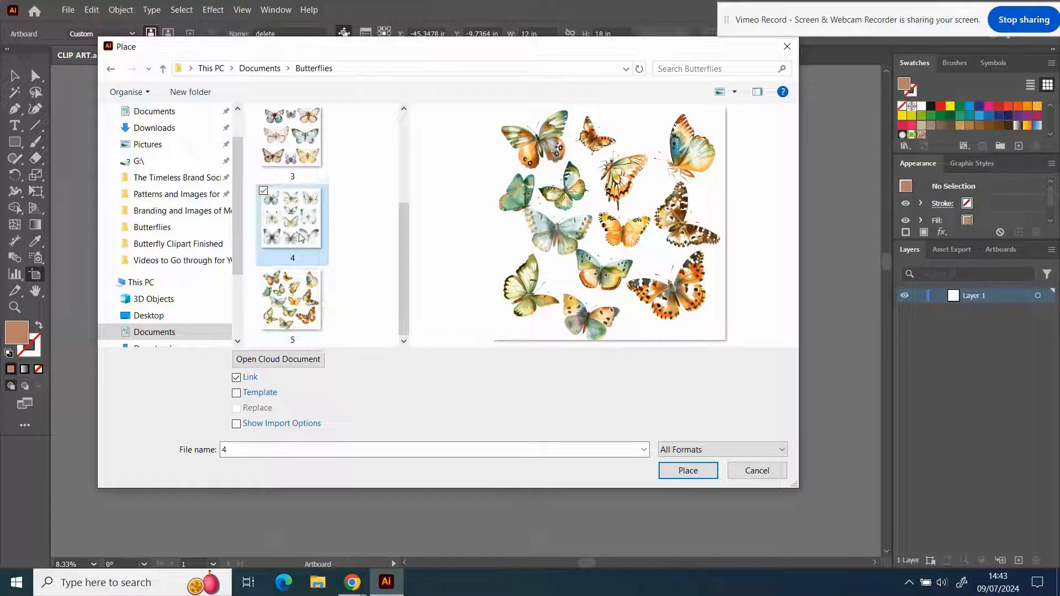
left_click(684, 472)
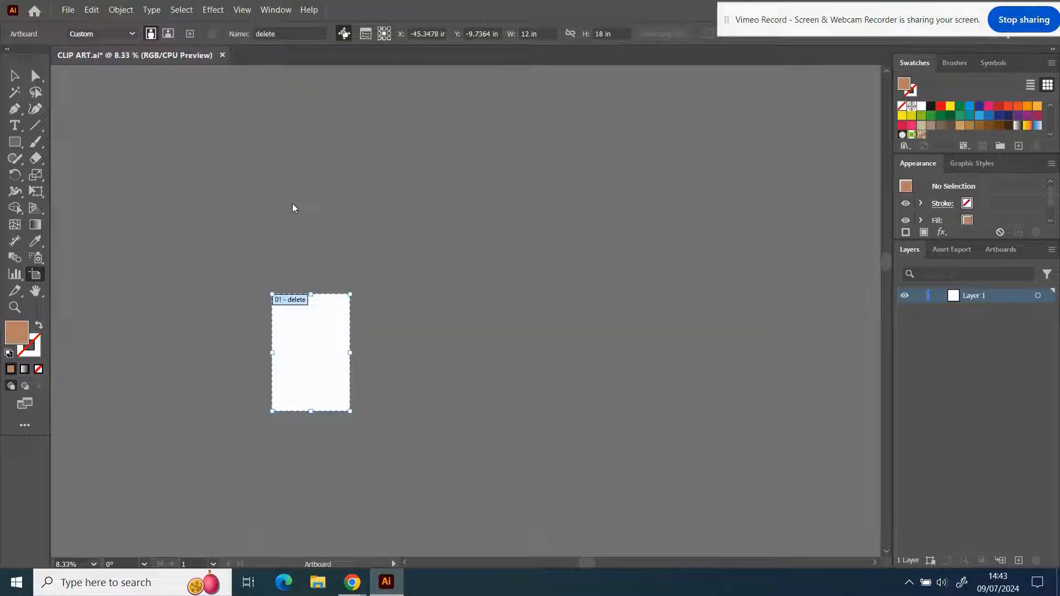
left_click(394, 262)
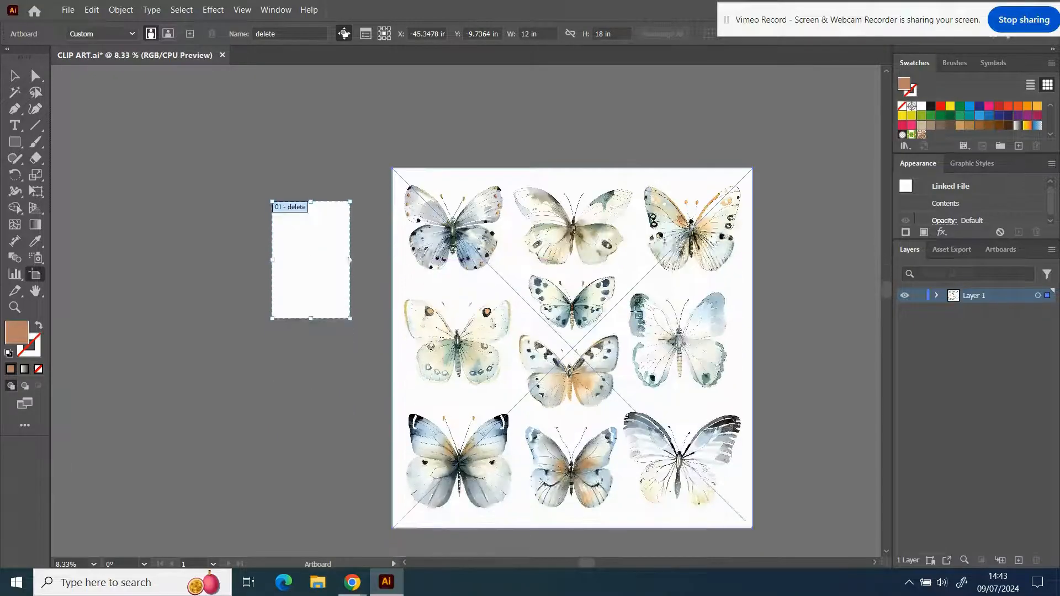
- Trace the placed butterfly image with the High Fidelity Photo preset, accepting the large-image tracing
scroll(572, 348, "down", 2)
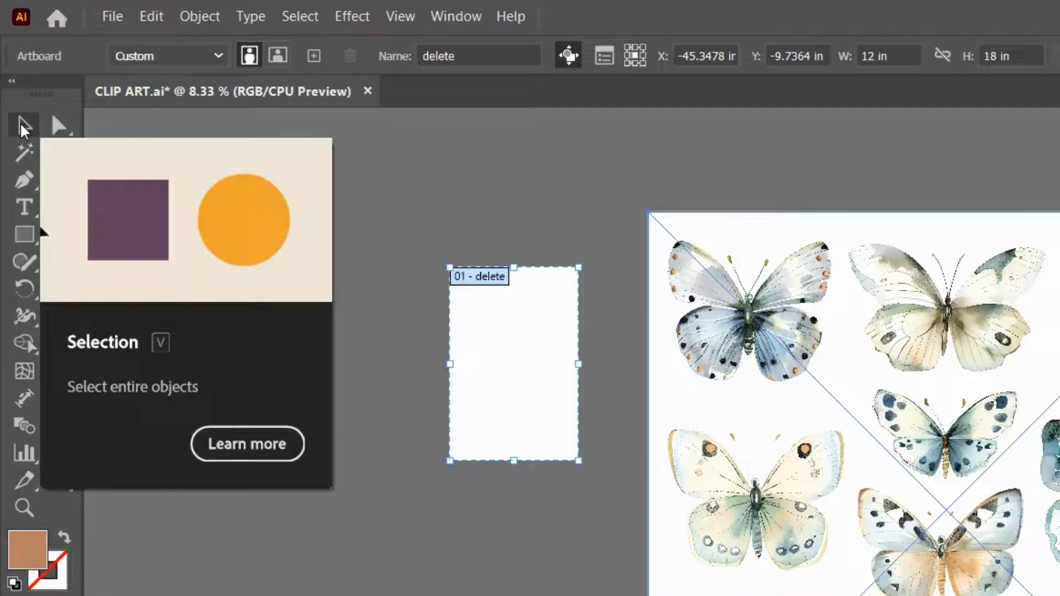
left_click(15, 78)
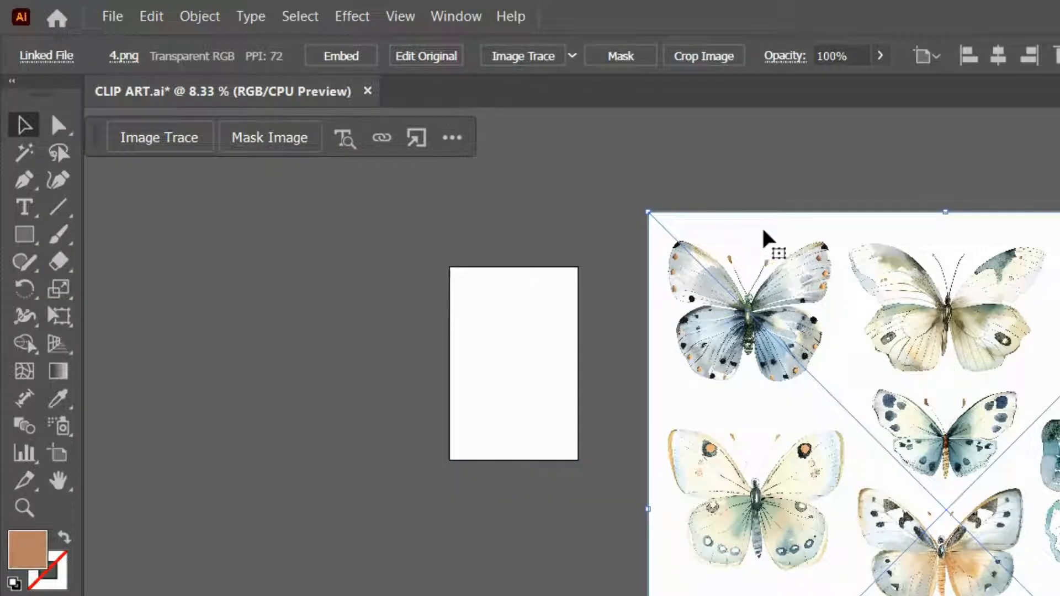
left_click(573, 56)
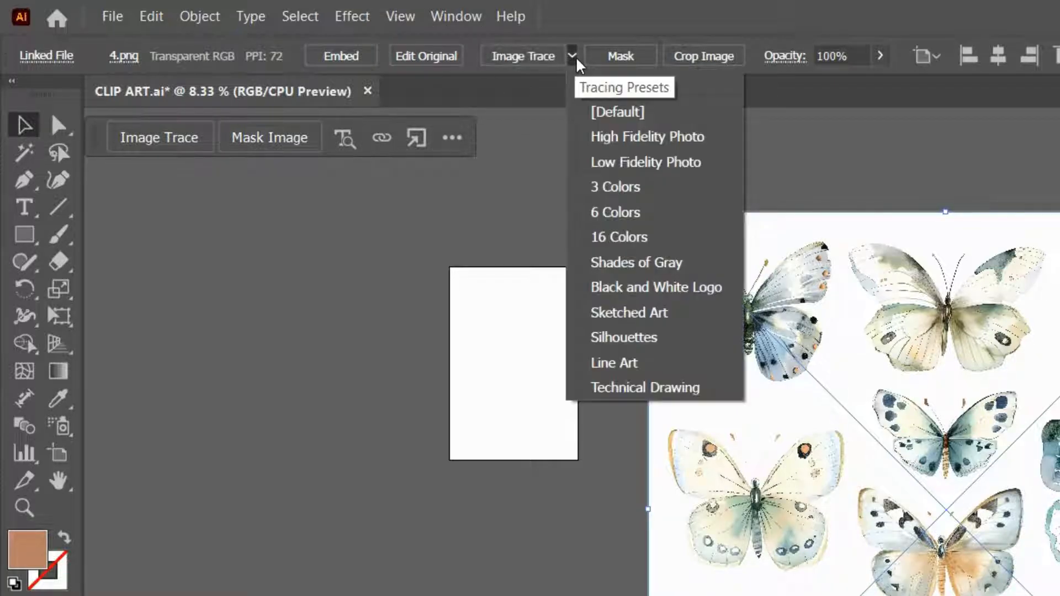
left_click(623, 139)
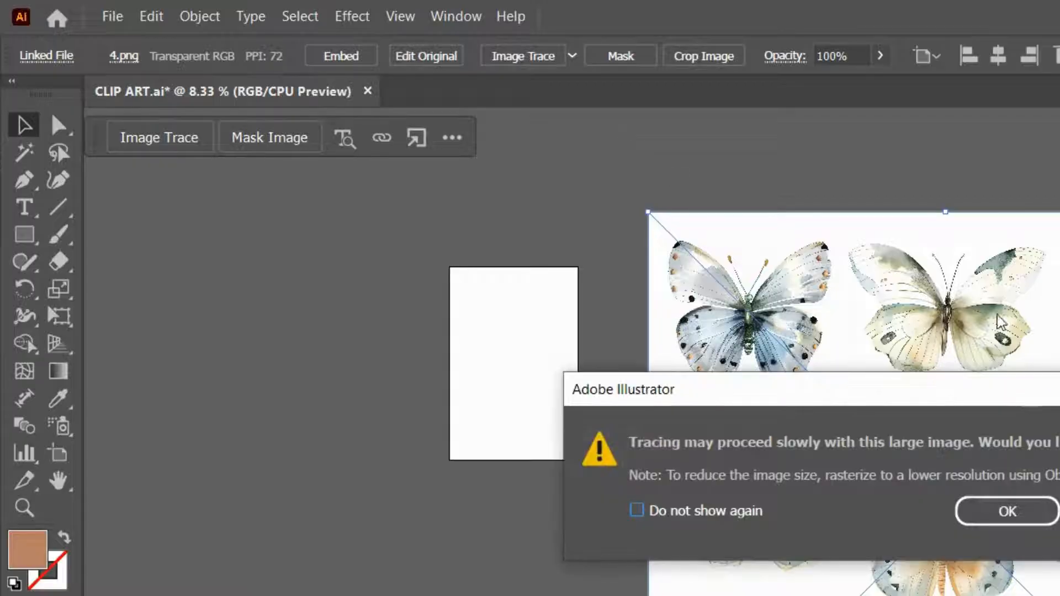
left_click(993, 507)
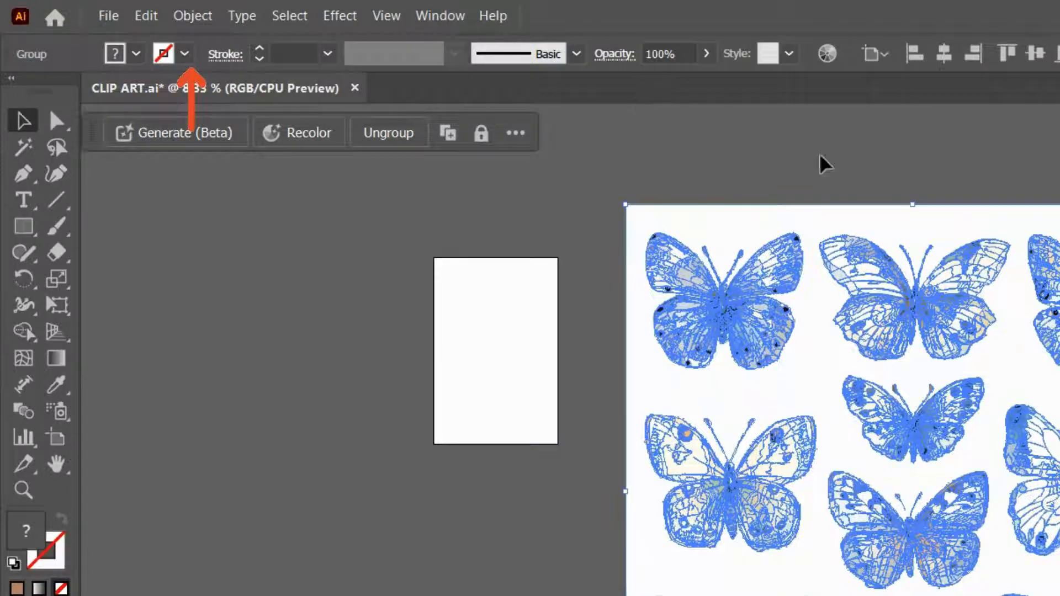
- Ungroup the vectorised butterfly artwork and delete the white background shape behind the butterflies
left_click(191, 15)
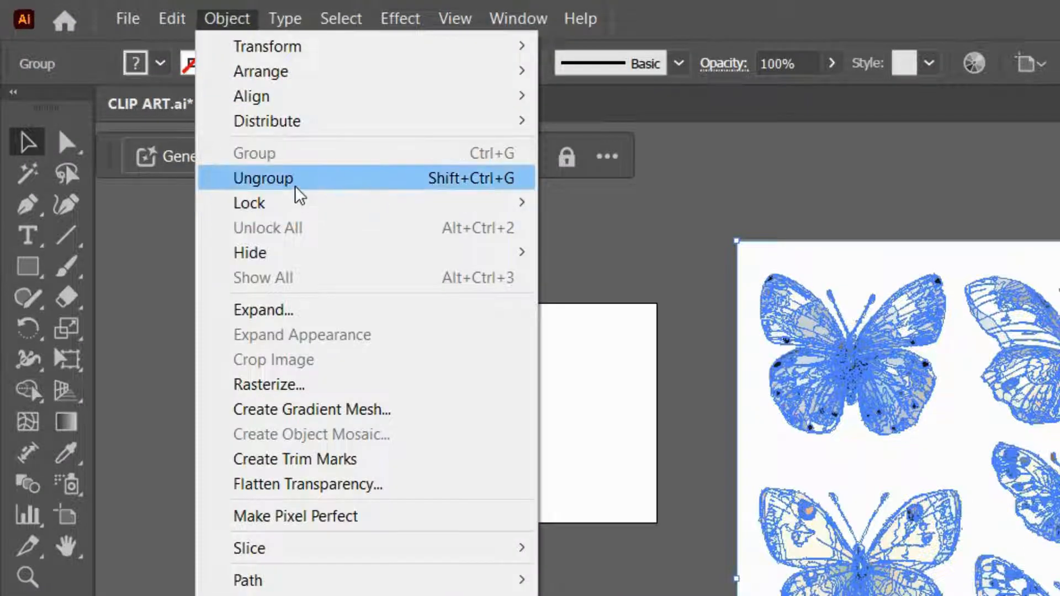
left_click(298, 178)
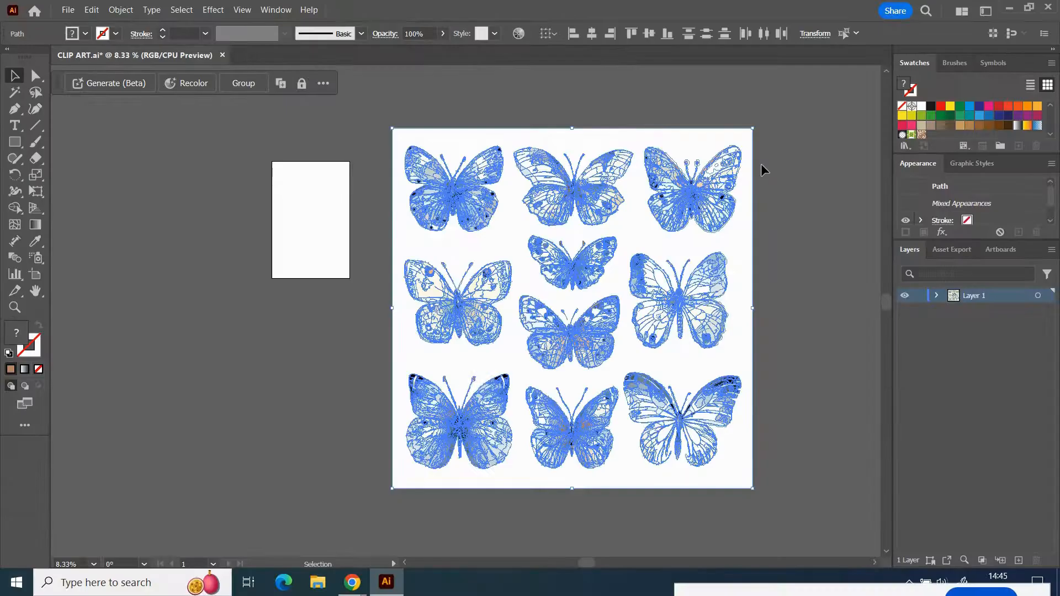
left_click(760, 163)
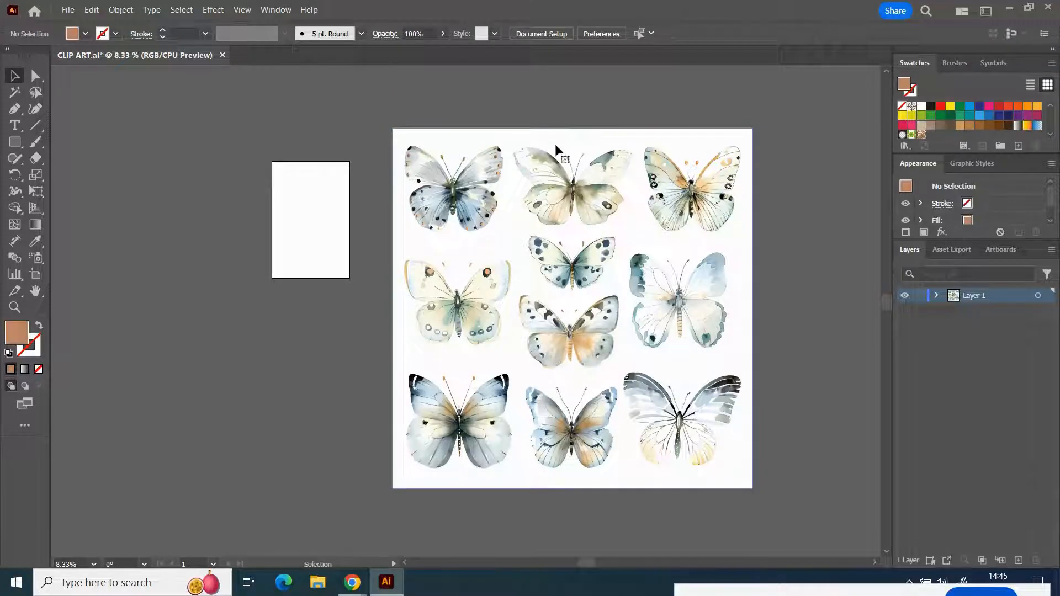
left_click(489, 136)
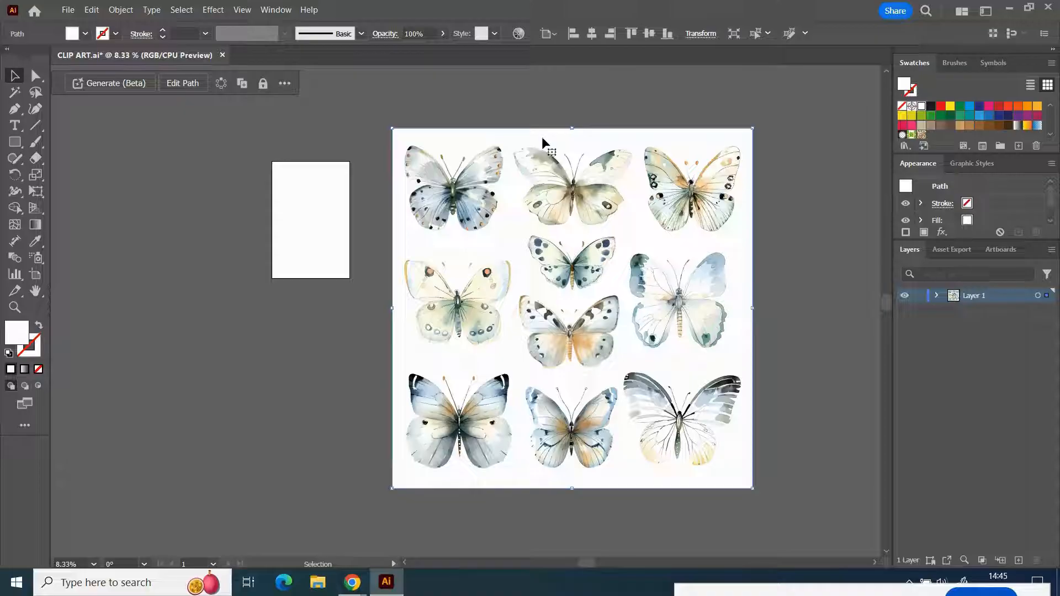
key("Delete")
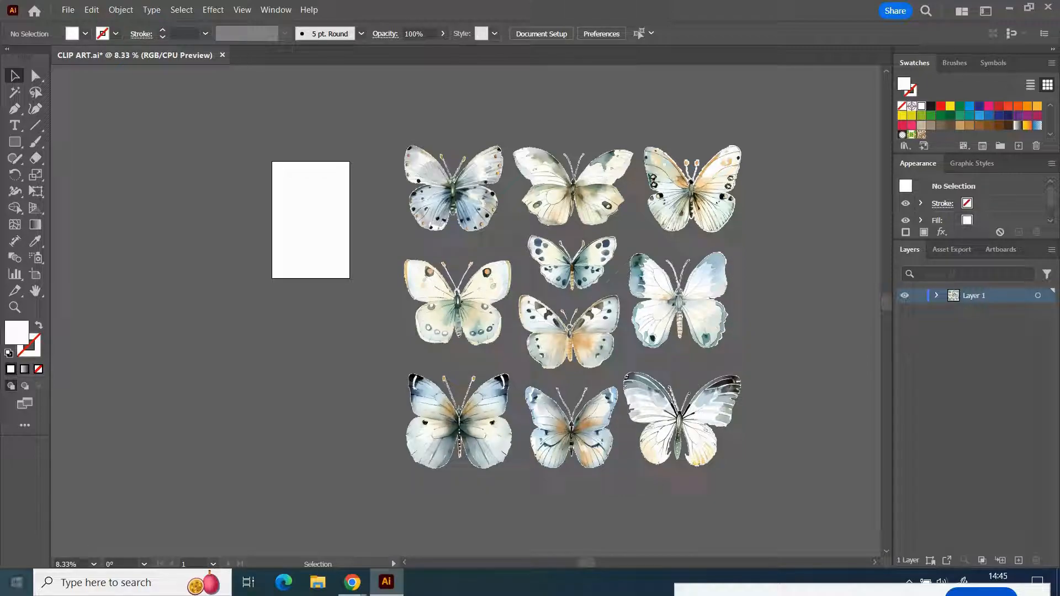
- Delete the white fringe around the butterflies by selecting the piece at the first butterfly's upper wing tip plus all paths with the same fill color
left_click(93, 564)
left_click(127, 455)
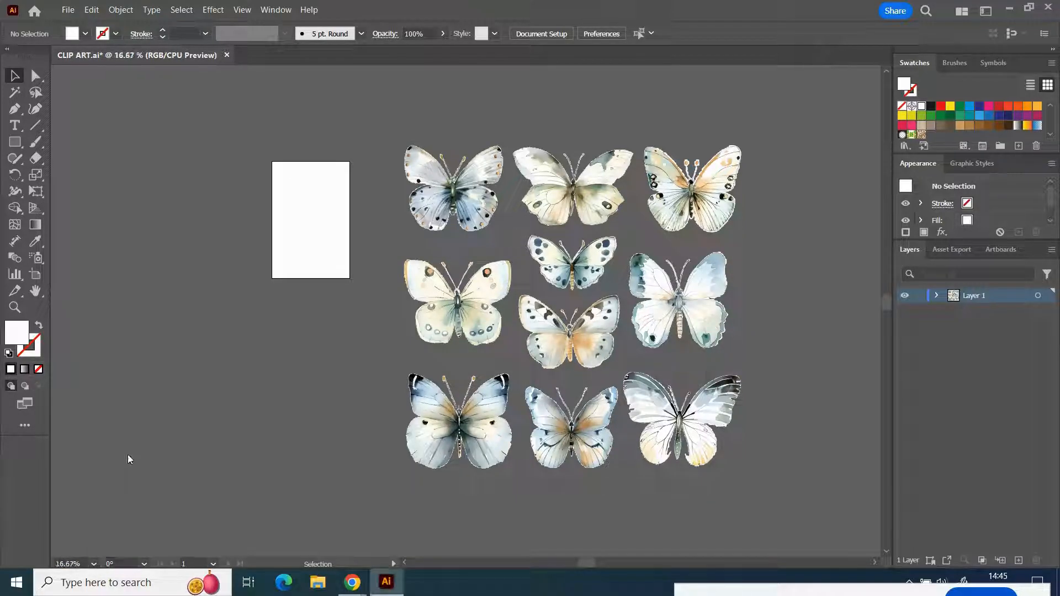
scroll(342, 381, "up", 5)
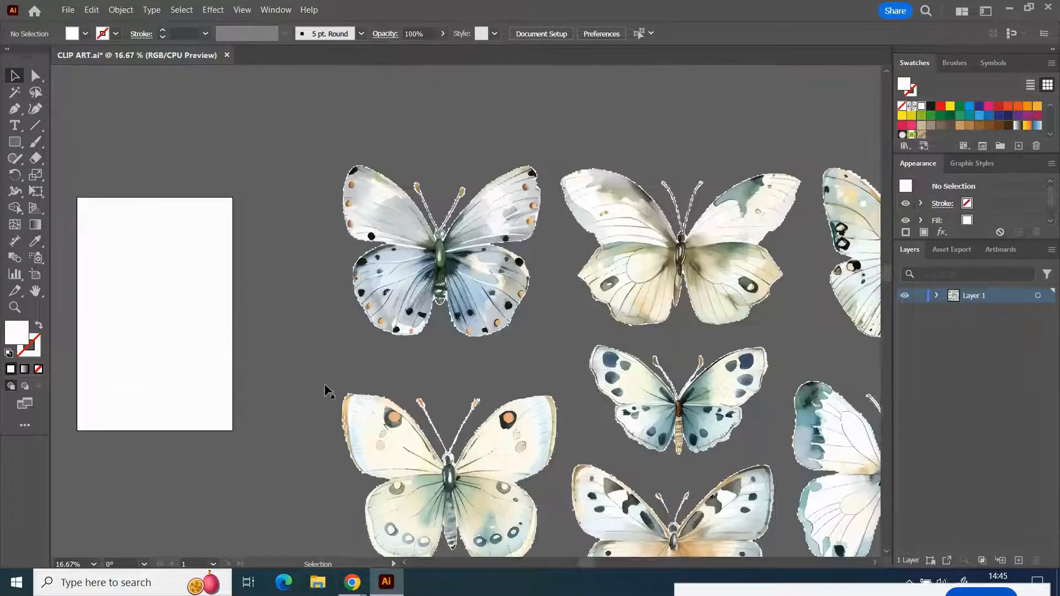
left_click(94, 564)
left_click(128, 425)
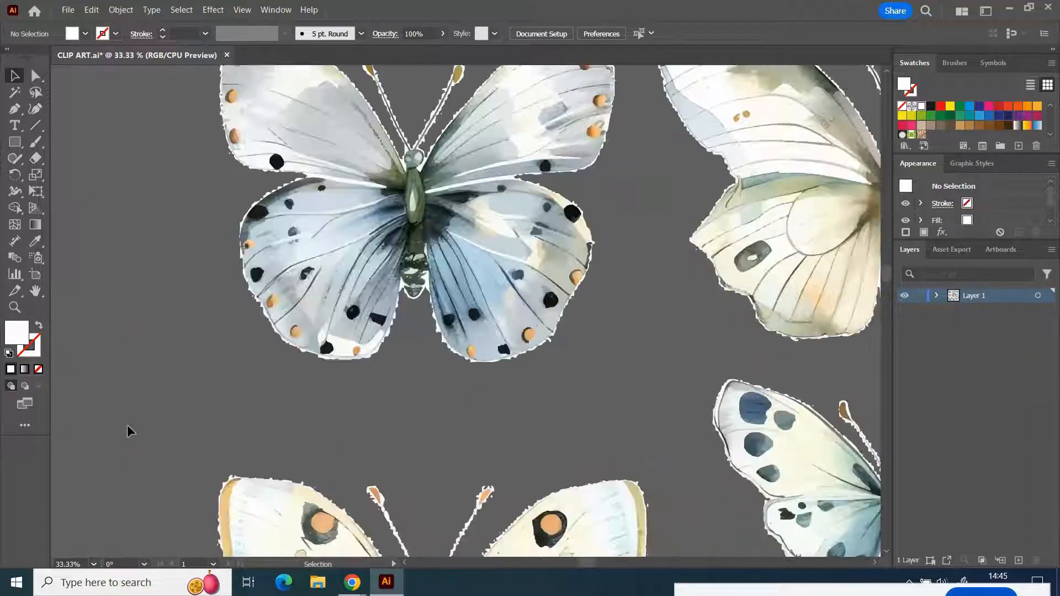
scroll(127, 425, "up", 3)
left_click(93, 564)
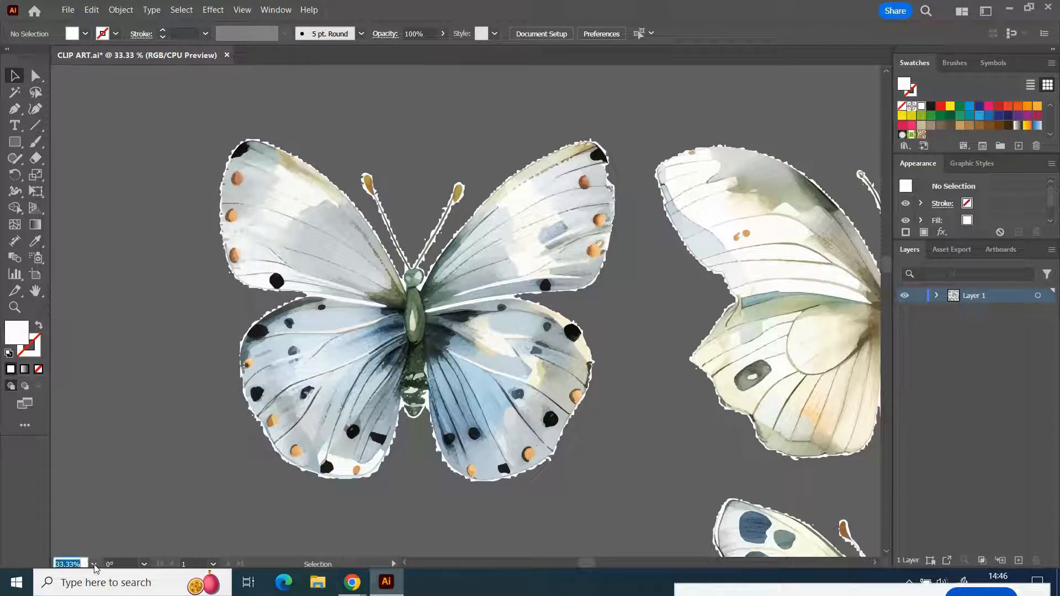
left_click(110, 413)
scroll(108, 411, "up", 3)
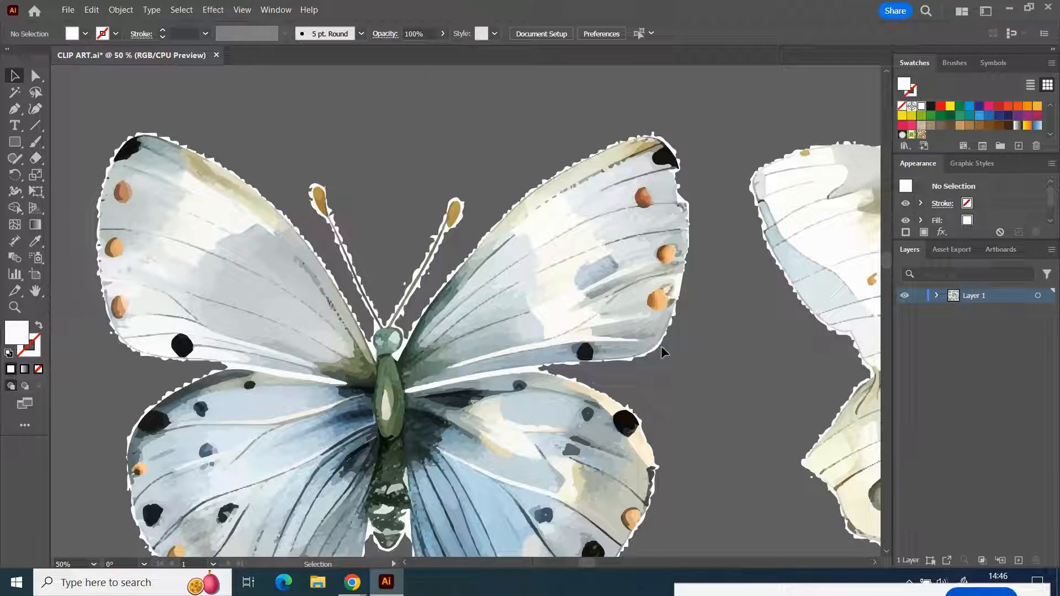
left_click(662, 141)
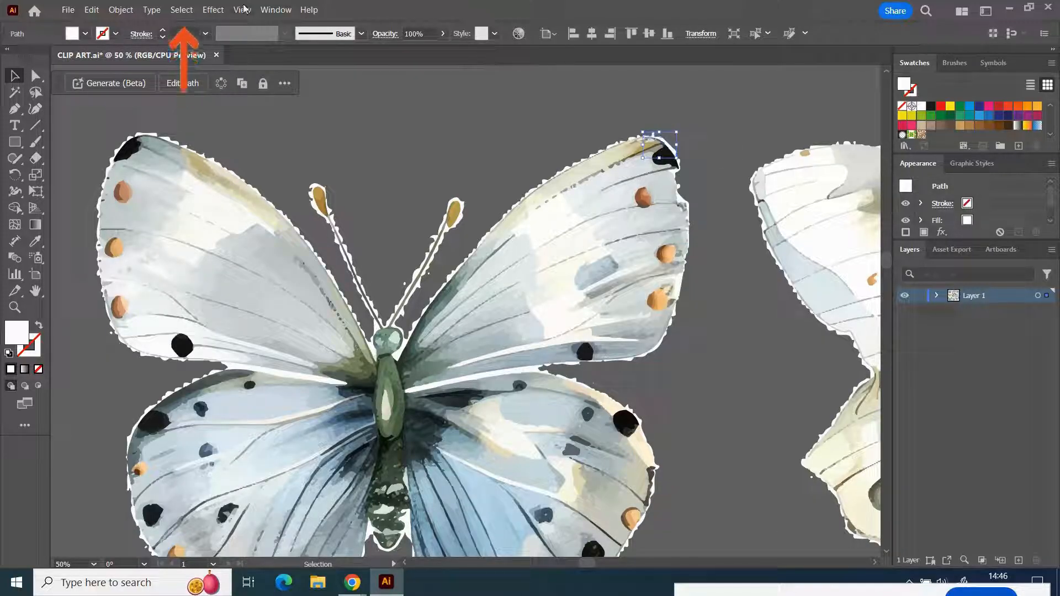
left_click(181, 10)
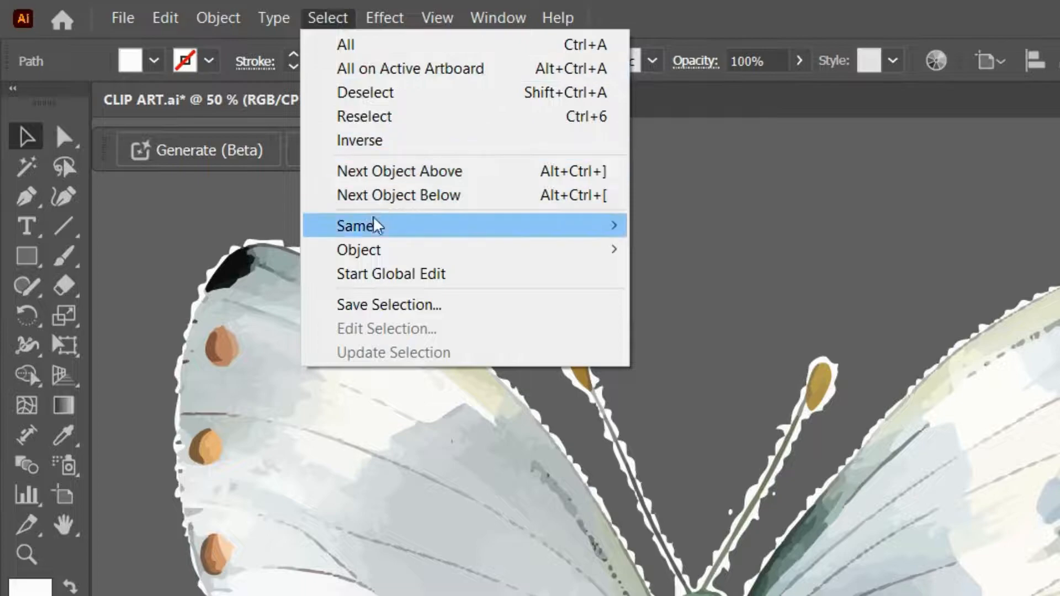
mouse_move(209, 127)
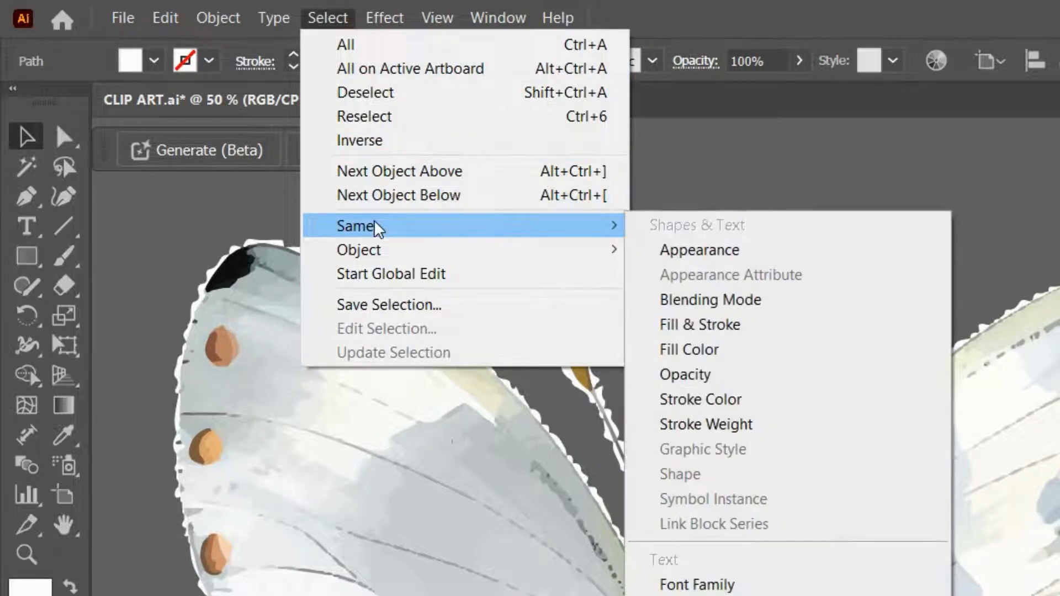
left_click(711, 355)
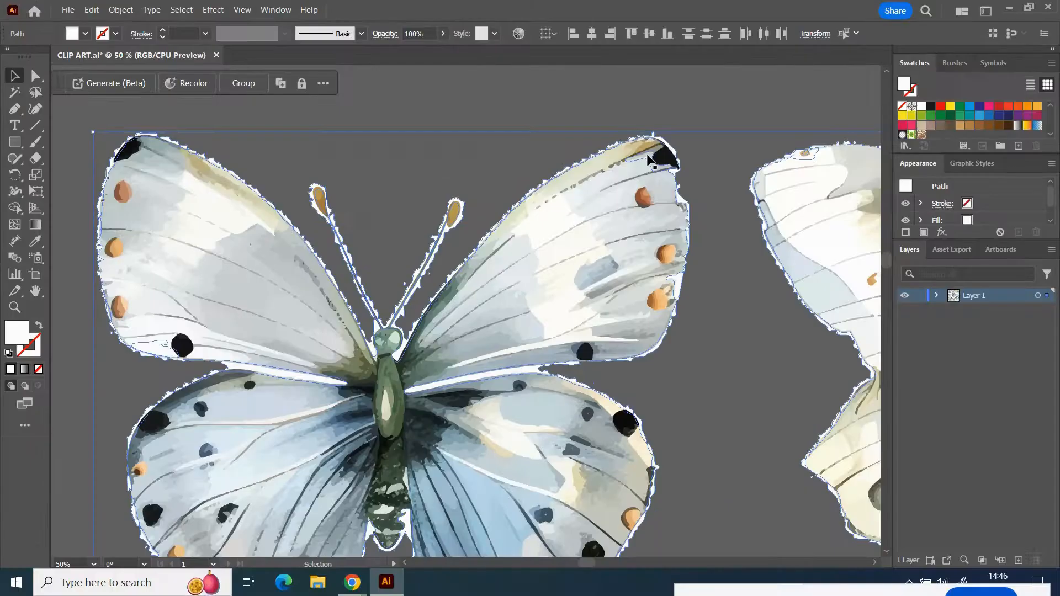
left_click(92, 564)
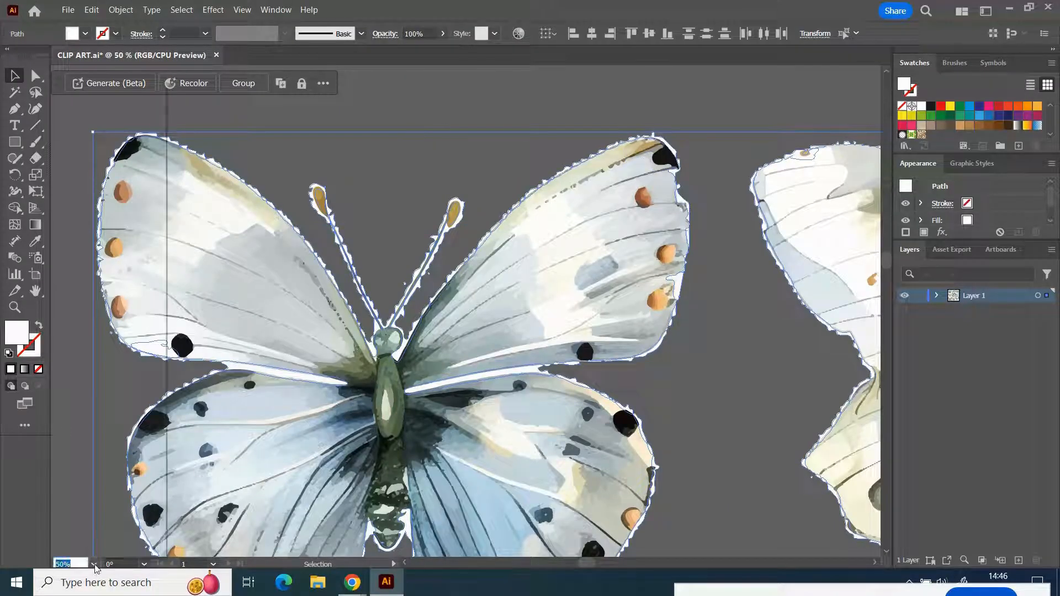
left_click(119, 455)
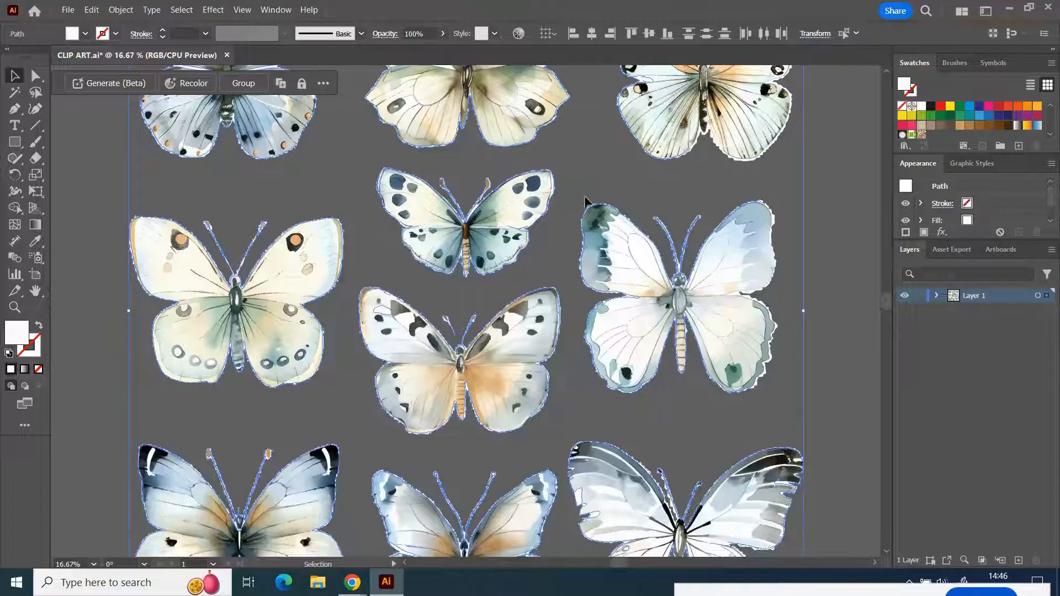
scroll(355, 170, "up", 3)
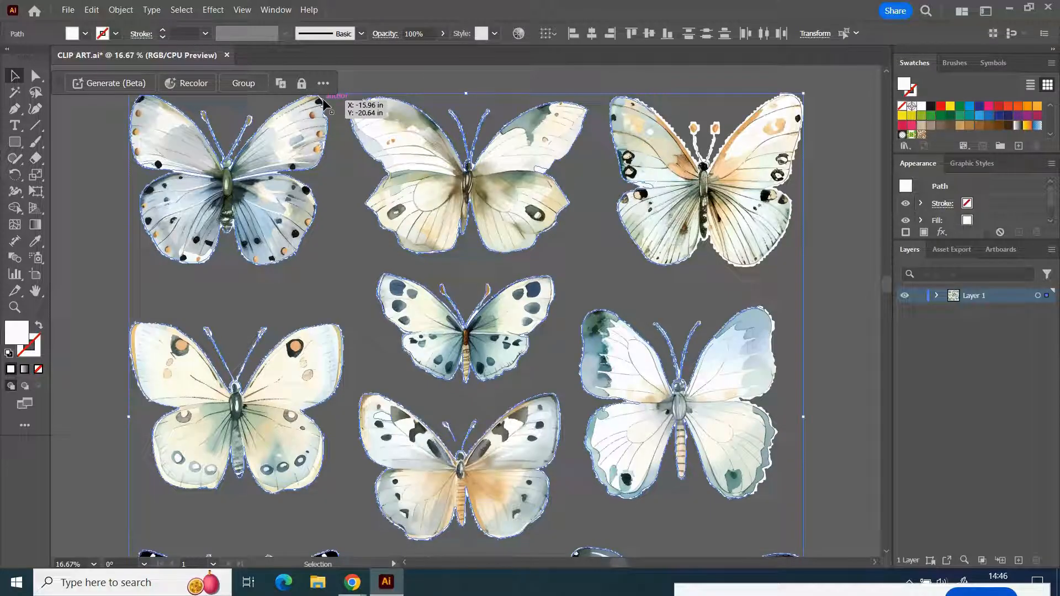
key("ctrl+shift+a")
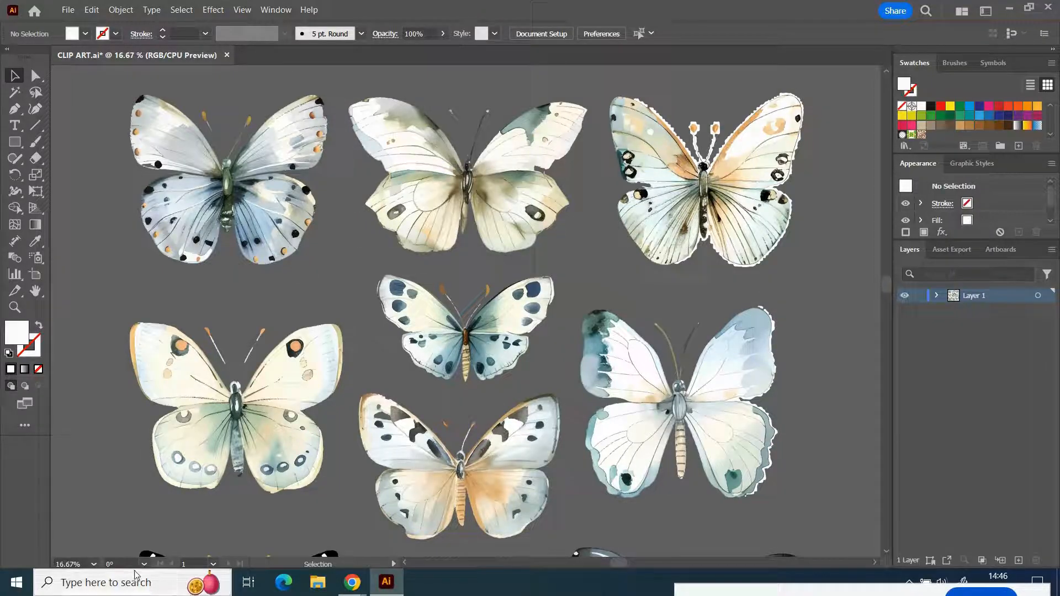
- Inspect the edges of the third butterfly in the first row at 33.33% zoom for leftover white fringe
left_click_drag(617, 562, 654, 561)
left_click(94, 565)
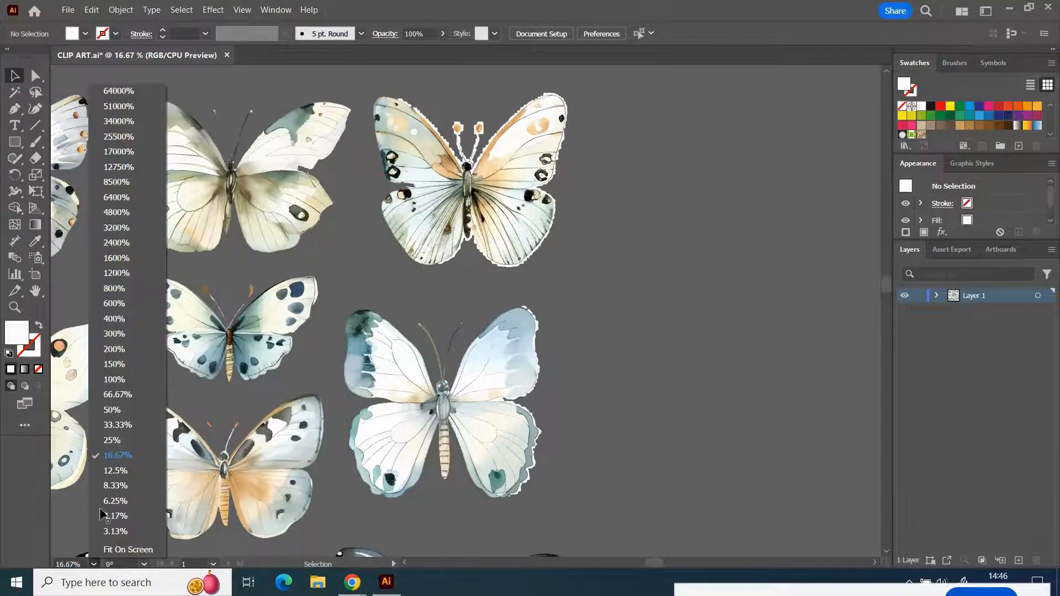
left_click(130, 424)
scroll(633, 385, "up", 5)
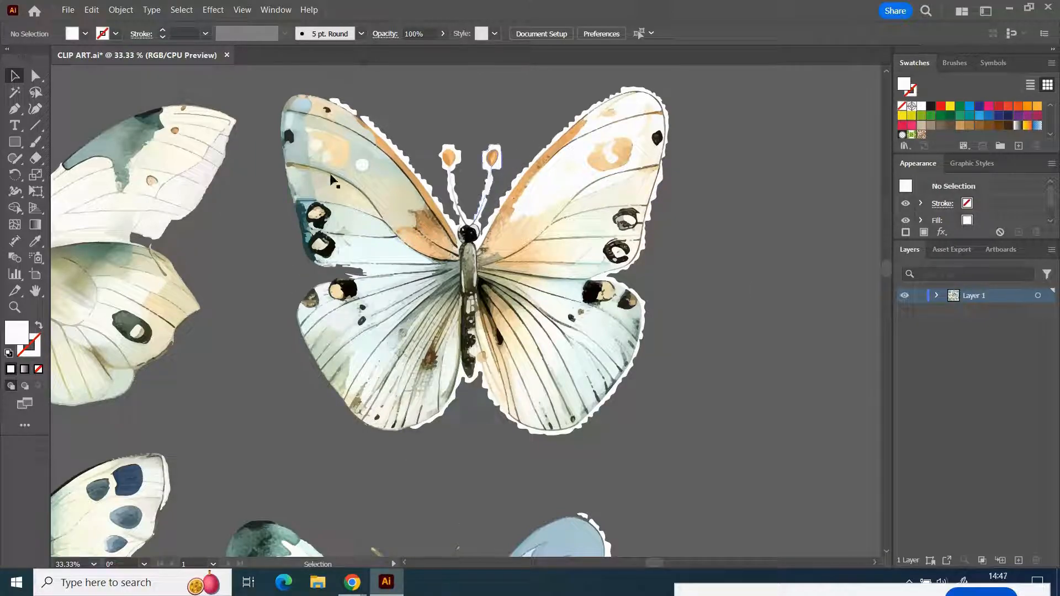
scroll(538, 294, "up", 1)
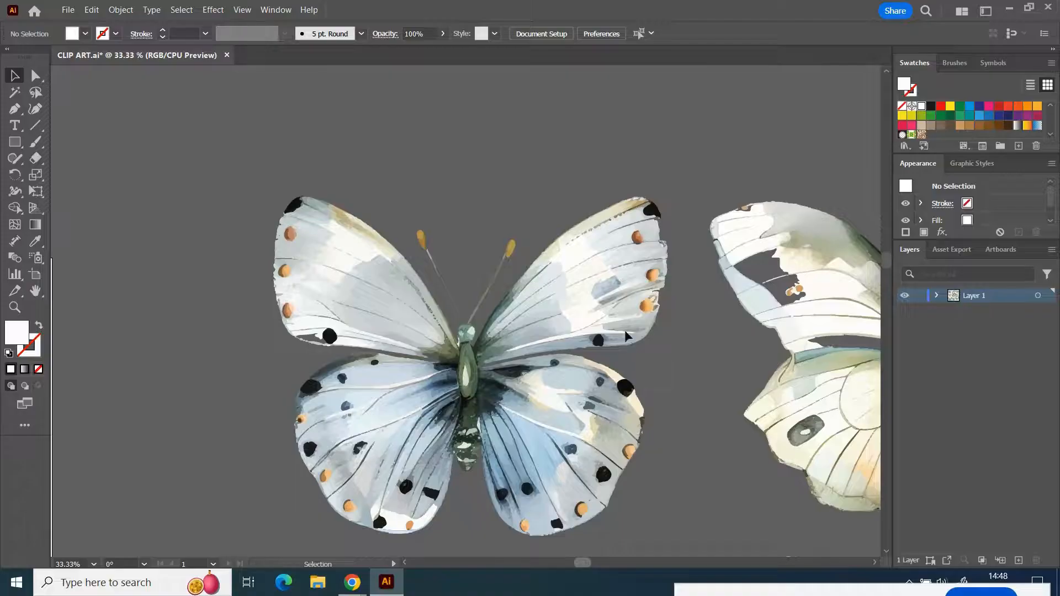
- Choose the Blob Brush and set its default brush size to 33 pt for repairing the butterfly's wings
scroll(627, 336, "right", 1)
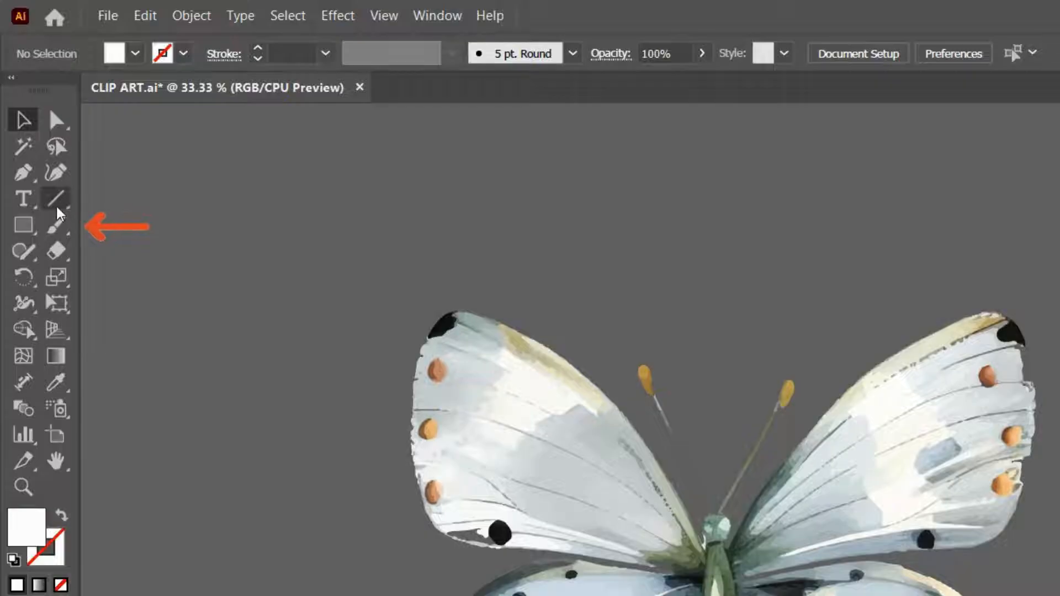
left_click(54, 227)
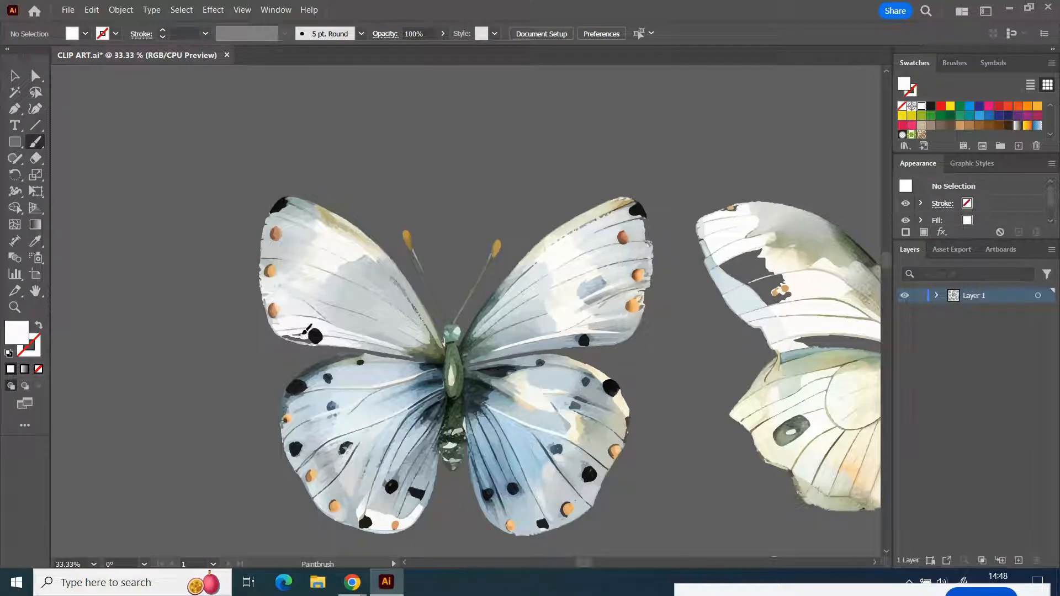
left_click(93, 564)
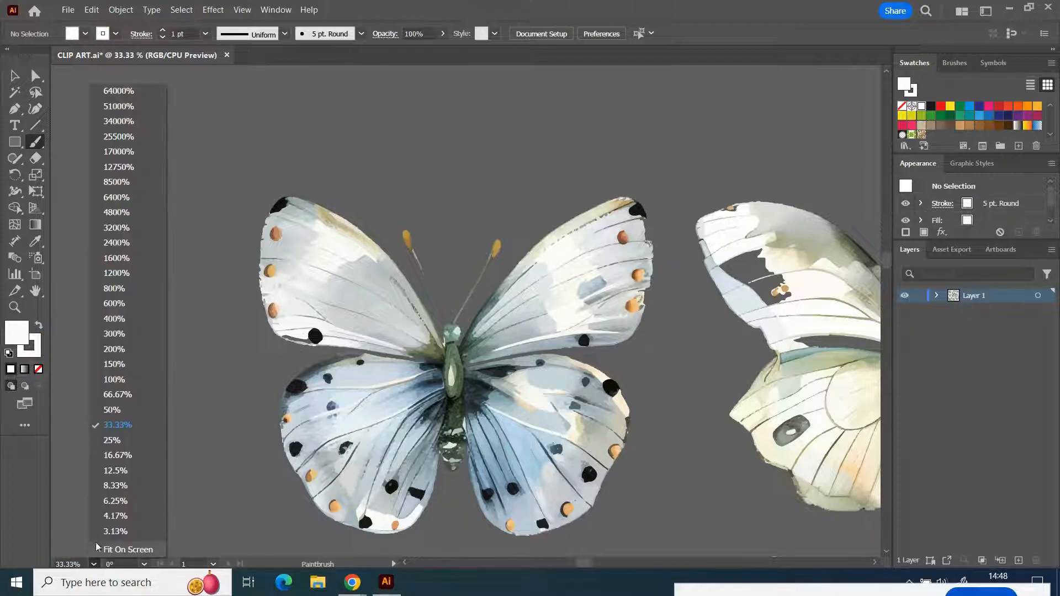
left_click(121, 405)
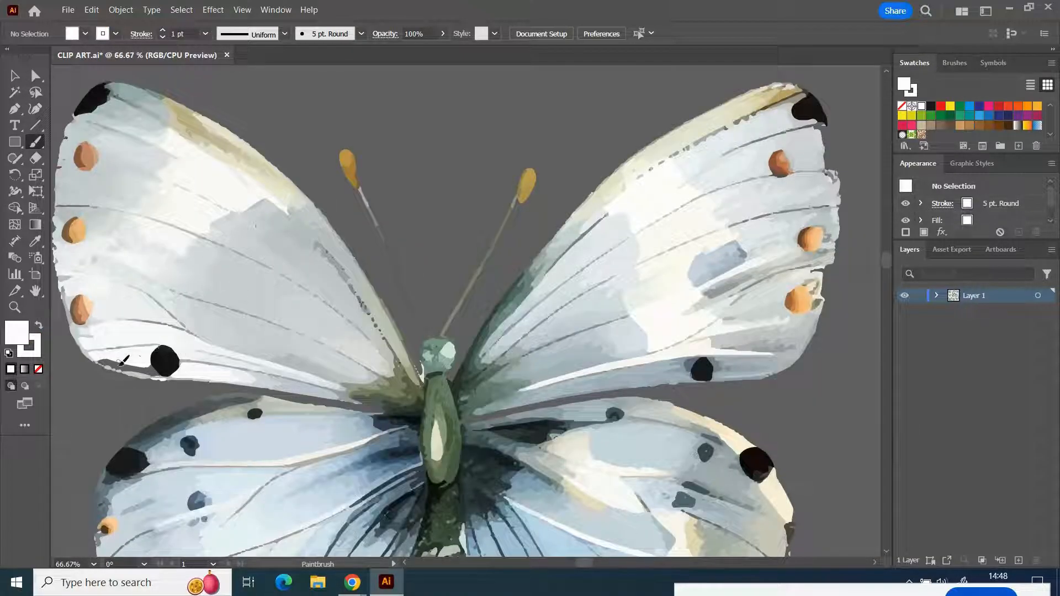
double_click(35, 141)
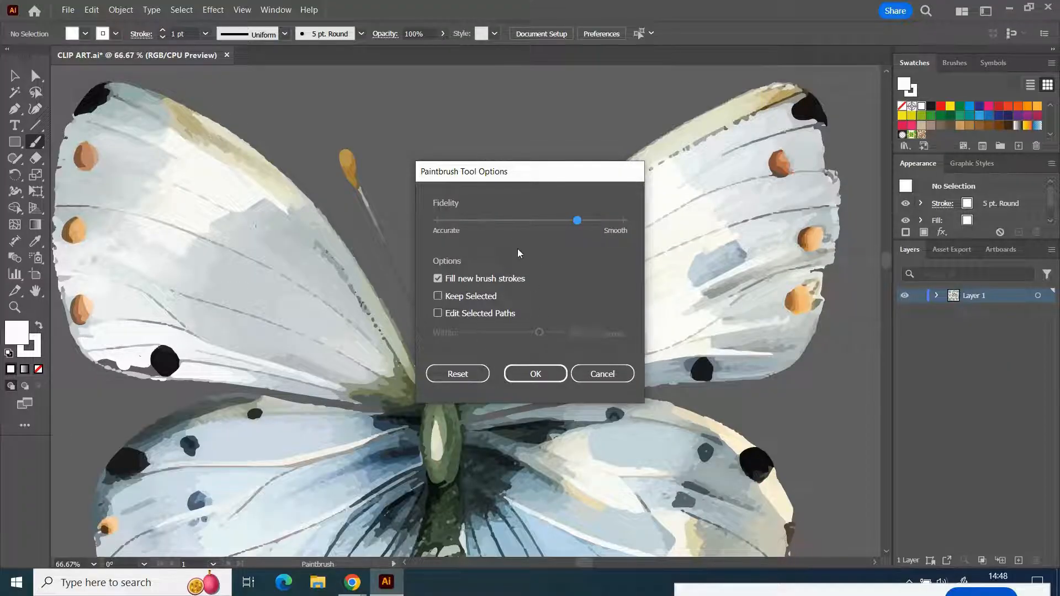
left_click(603, 374)
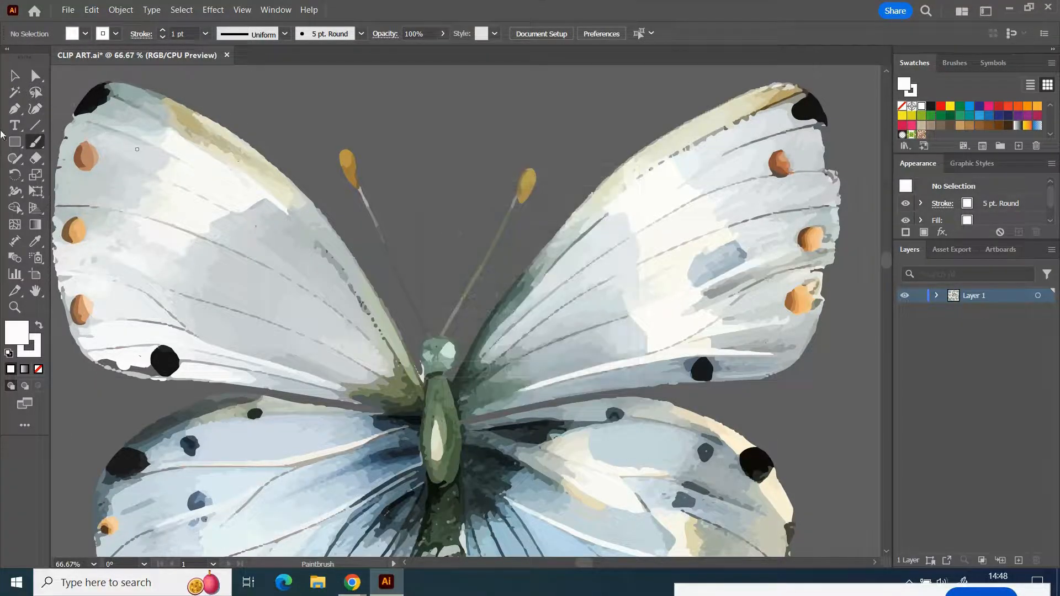
left_click_drag(33, 148, 88, 160)
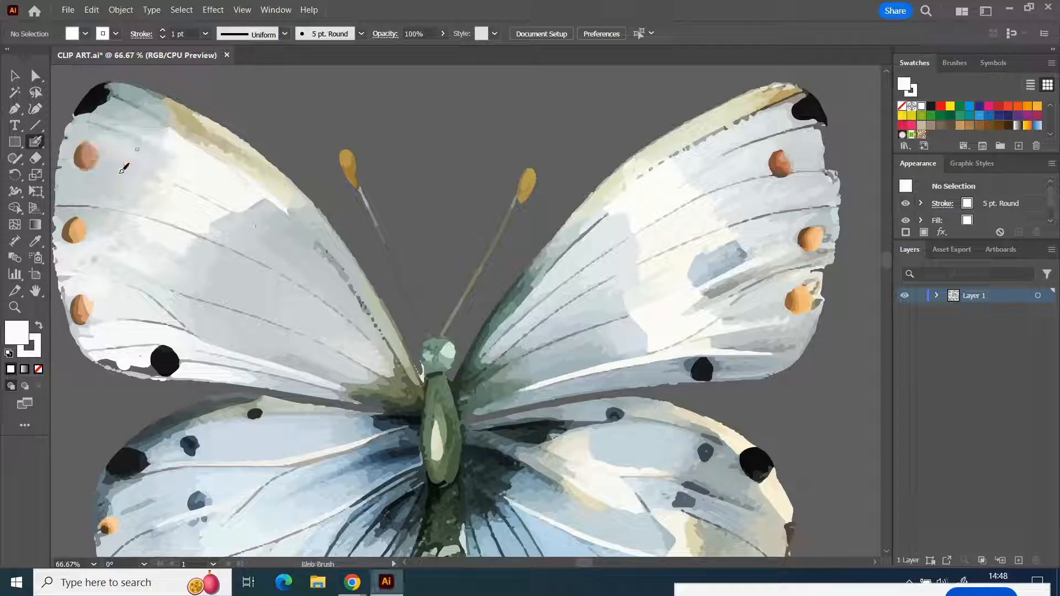
double_click(35, 141)
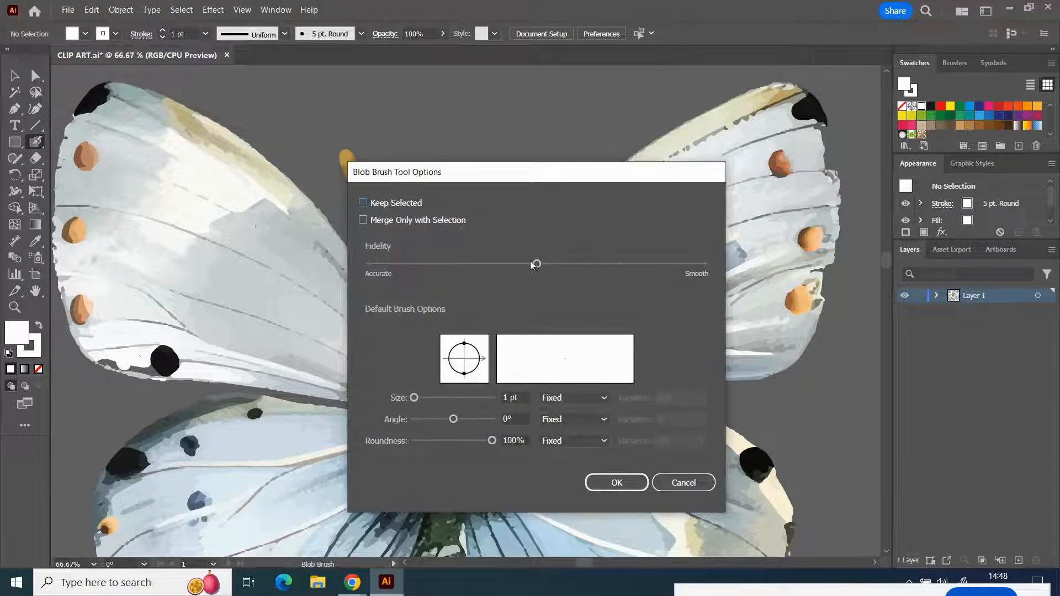
left_click_drag(411, 403, 430, 401)
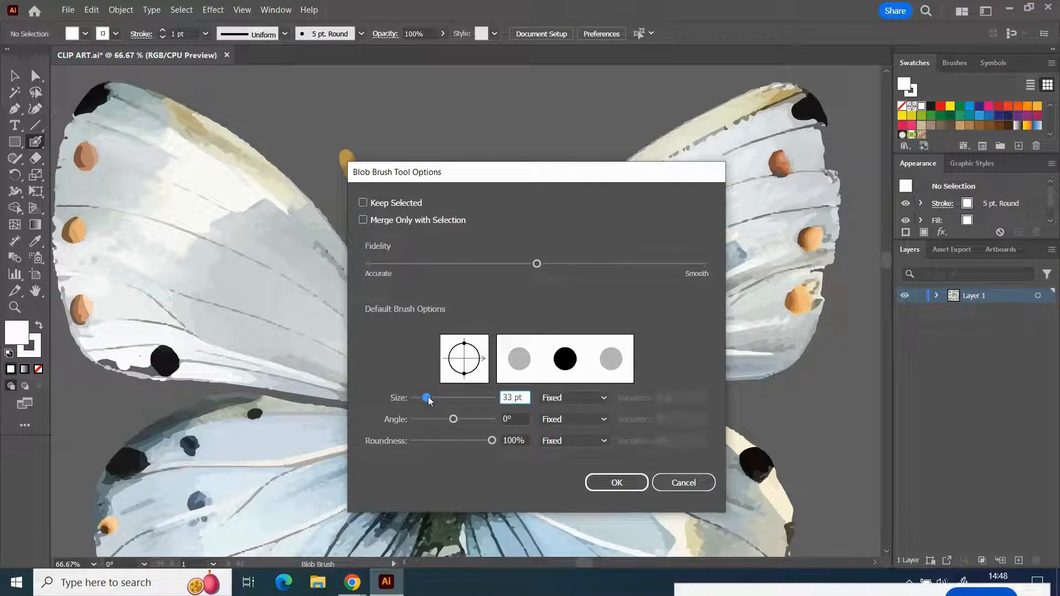
left_click(617, 483)
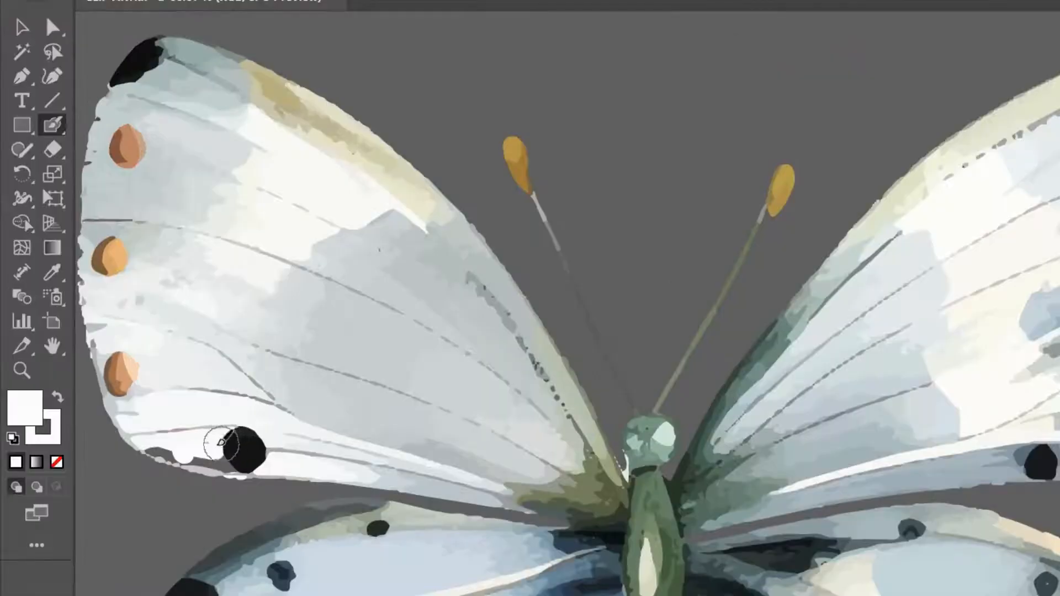
- Paint a white patch over the gap by the black spot at the left upper wing's lower edge and match its fill to the wing using the Eyedropper
mouse_move(220, 442)
left_mouse_down()
mouse_move(226, 458)
mouse_move(257, 450)
mouse_move(243, 469)
mouse_move(217, 449)
mouse_move(154, 442)
mouse_move(293, 450)
left_mouse_up()
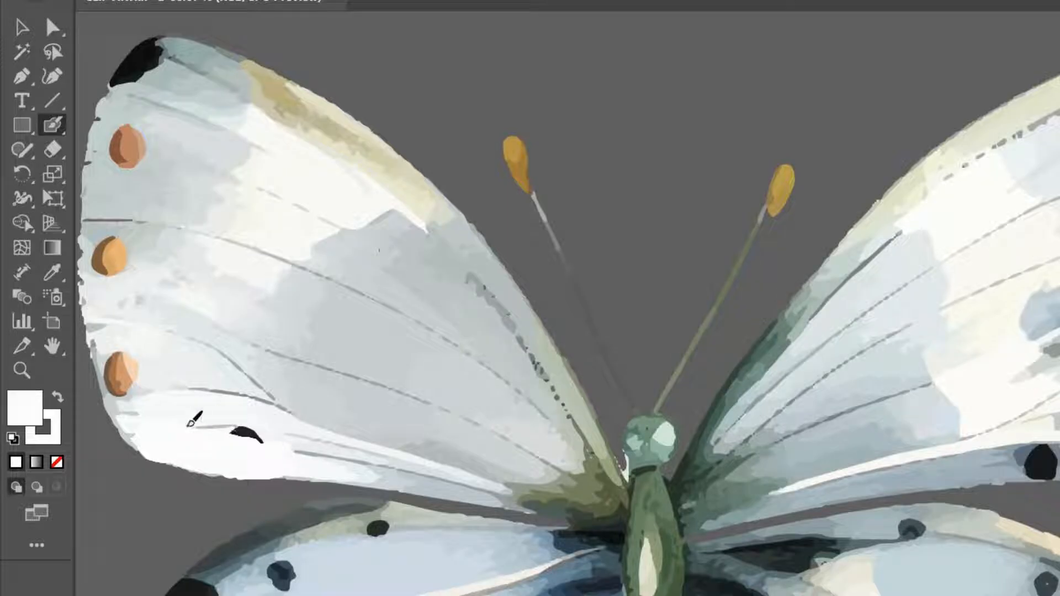
key("slash")
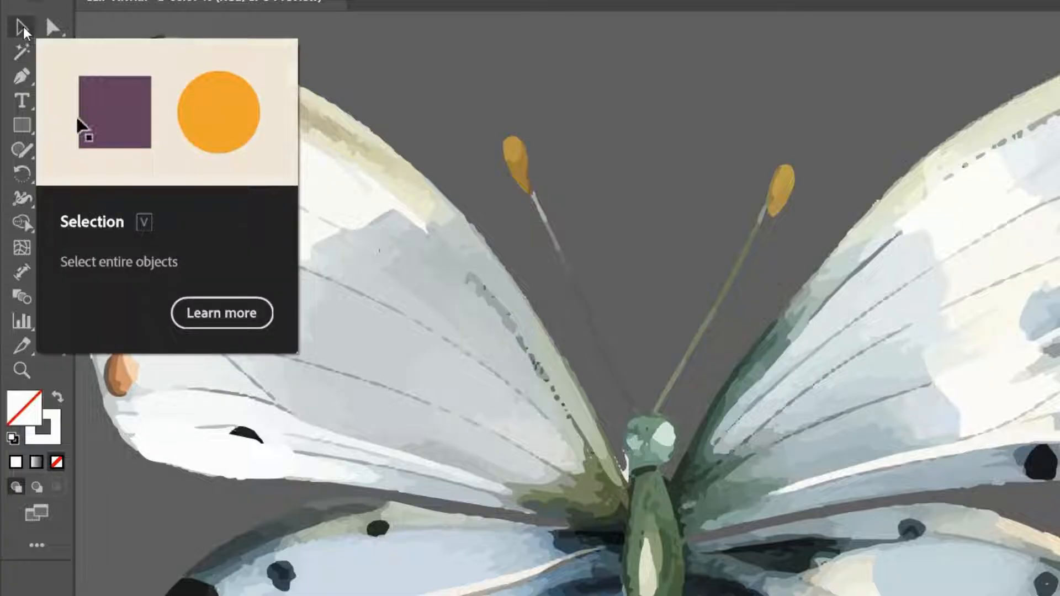
left_click(23, 26)
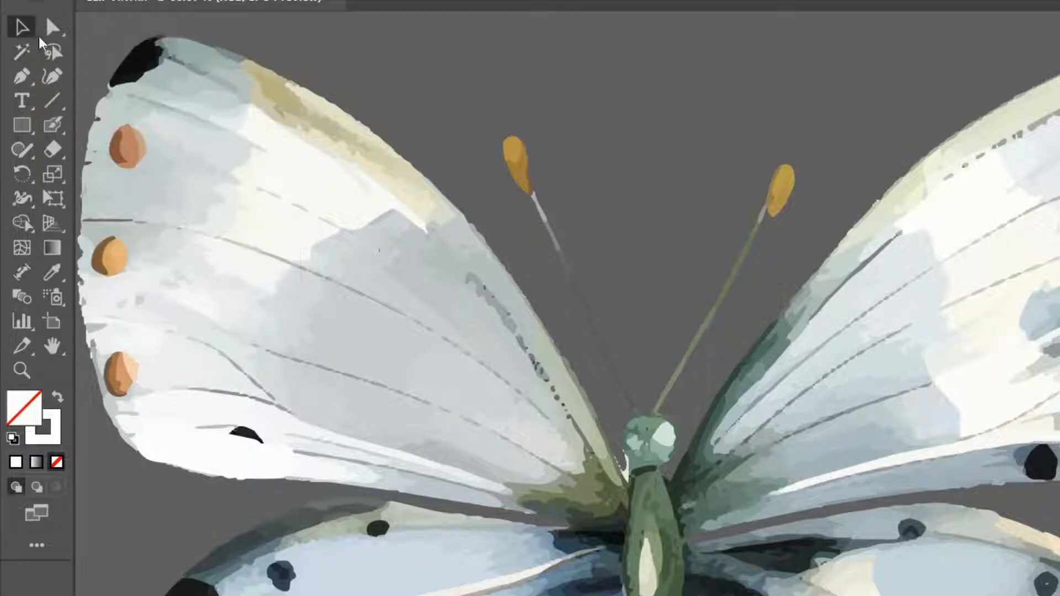
left_click(194, 445)
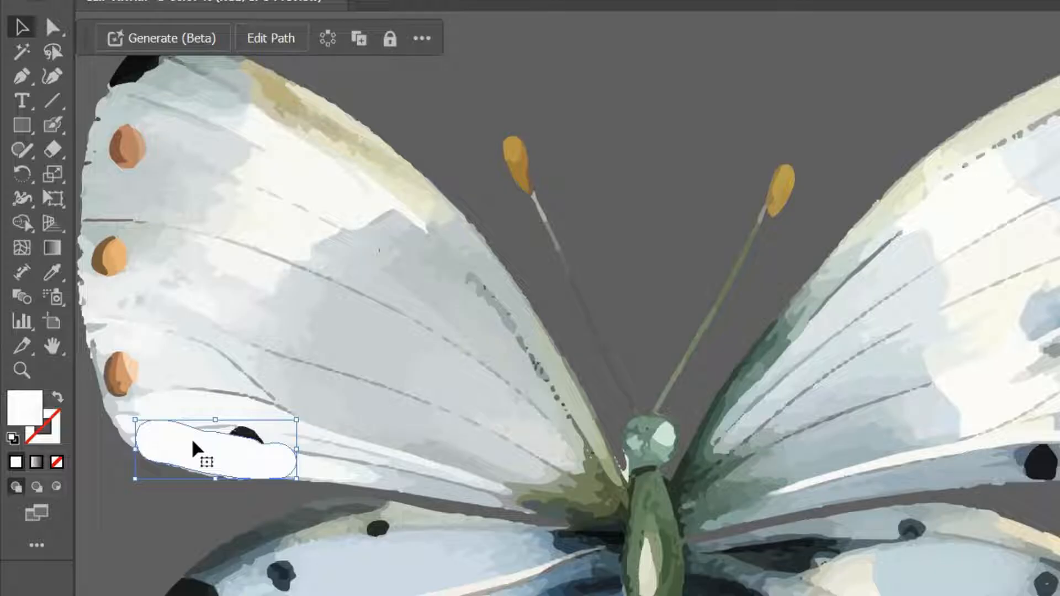
left_click(53, 273)
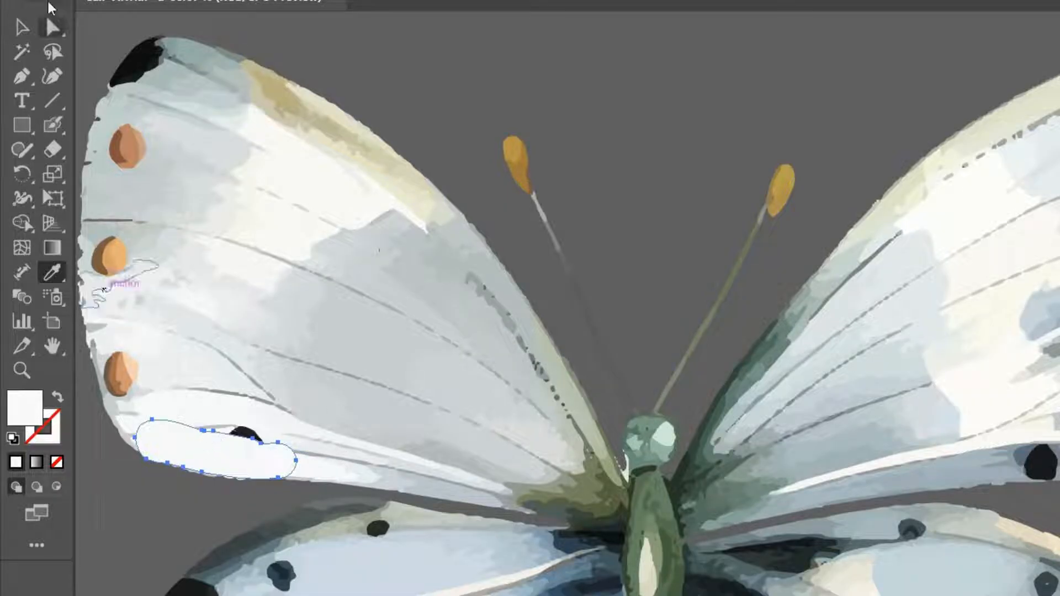
key("v")
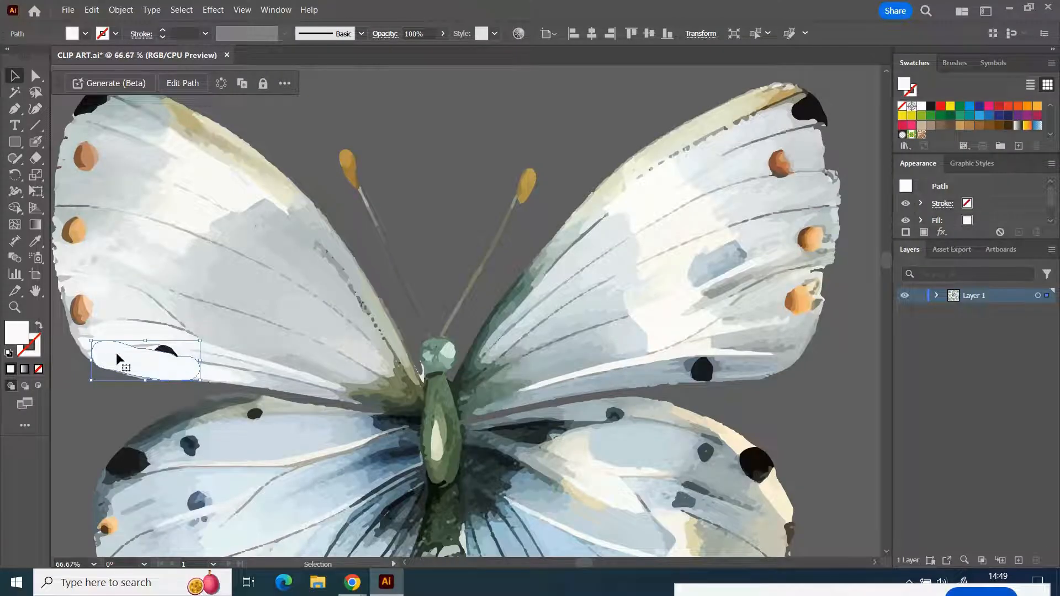
- Send the patch on the left upper wing to the back, behind the black spot and wing details
left_click(121, 10)
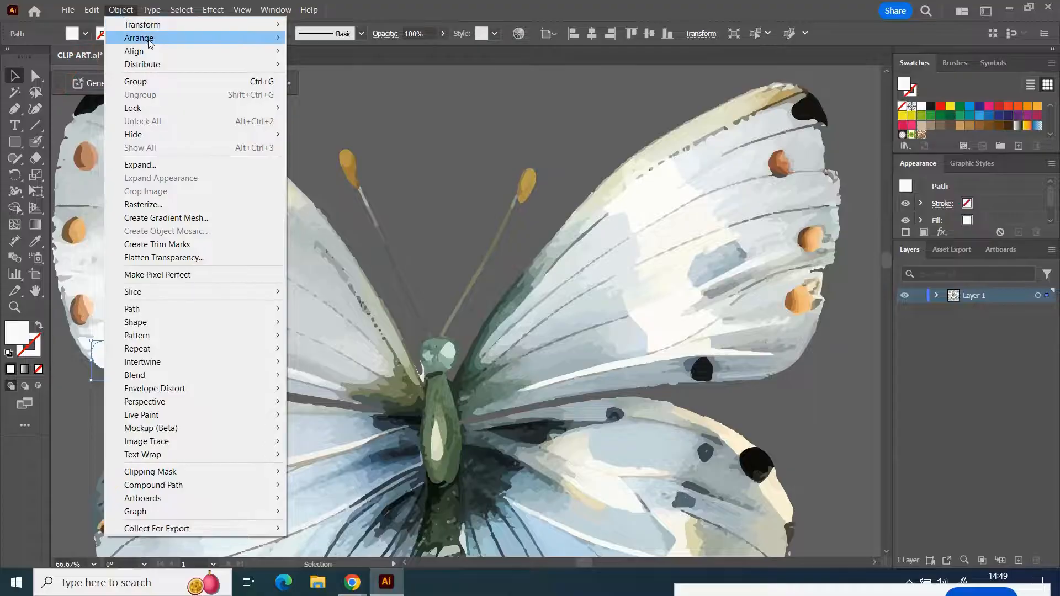
mouse_move(150, 40)
left_click(352, 77)
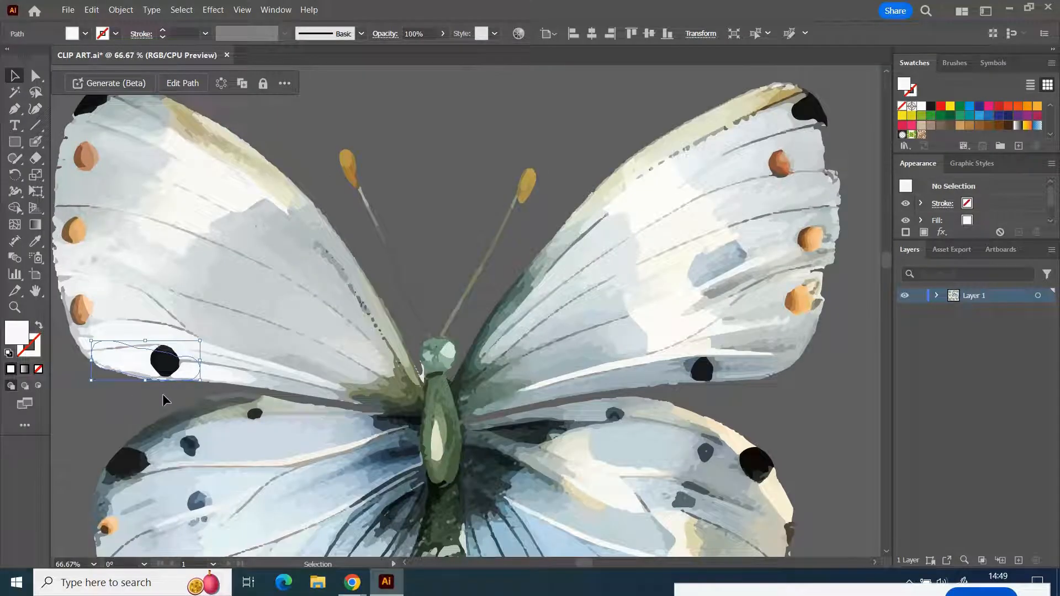
left_click(162, 393)
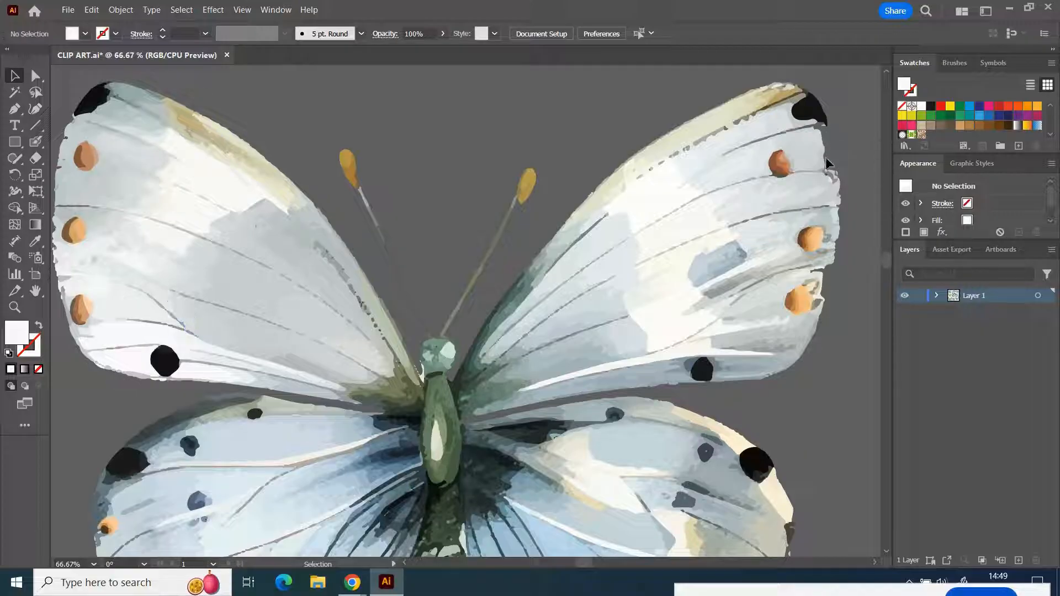
- Paint a patch on the right upper wing's outer edge below the black tip and fill it with the adjacent light grey using the Eyedropper
left_click(35, 142)
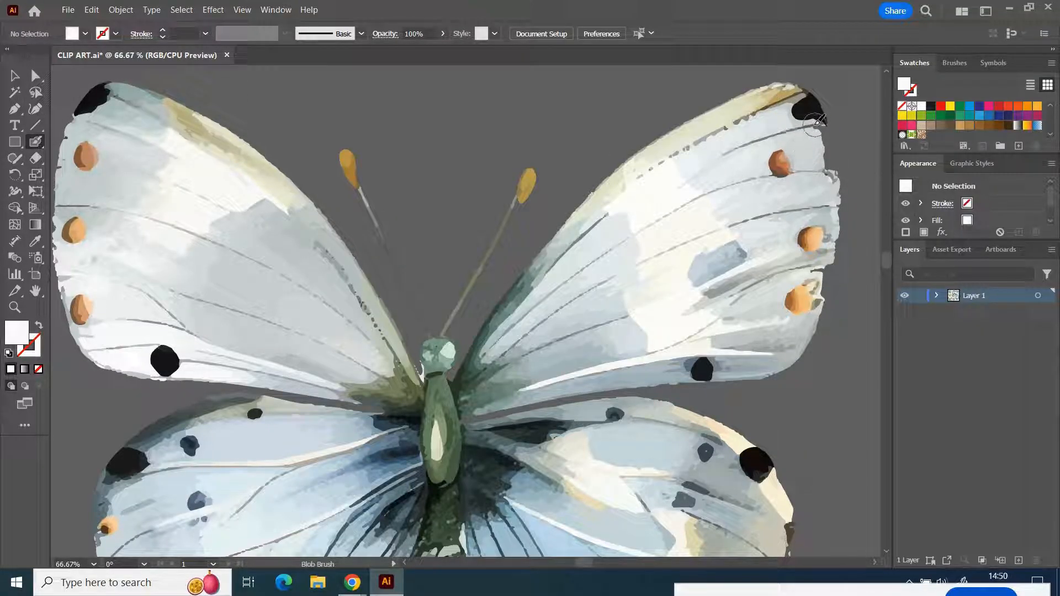
mouse_move(812, 120)
left_mouse_down()
mouse_move(830, 163)
mouse_move(819, 126)
left_mouse_up()
key("v")
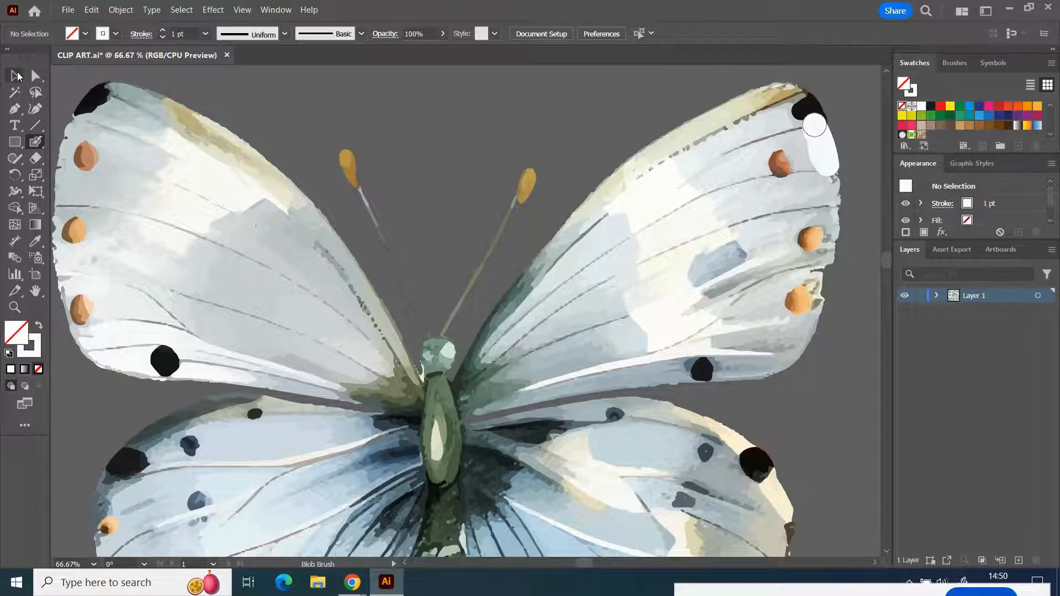
left_click(823, 146)
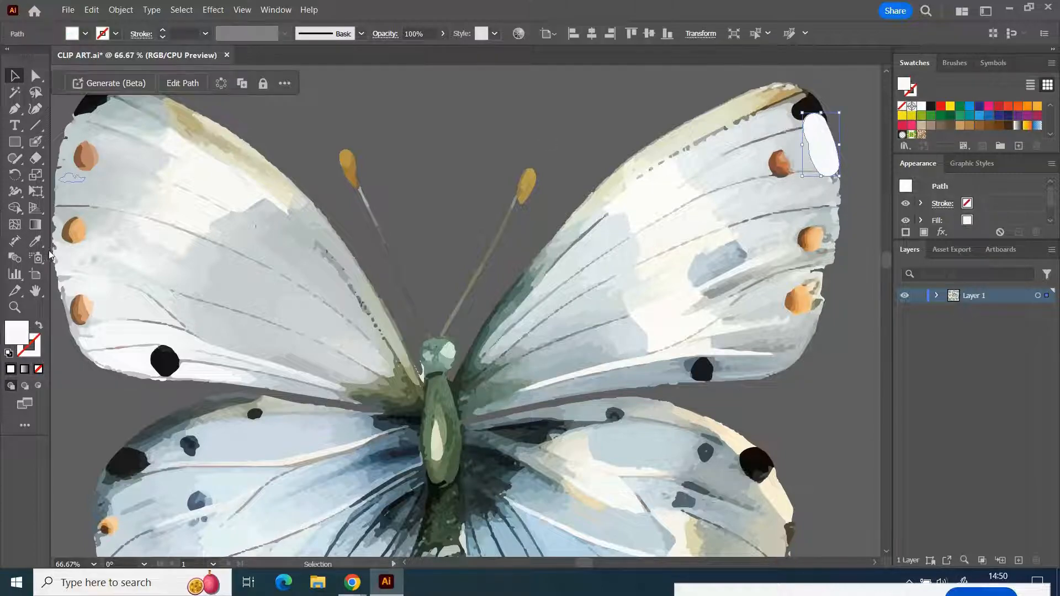
left_click(35, 242)
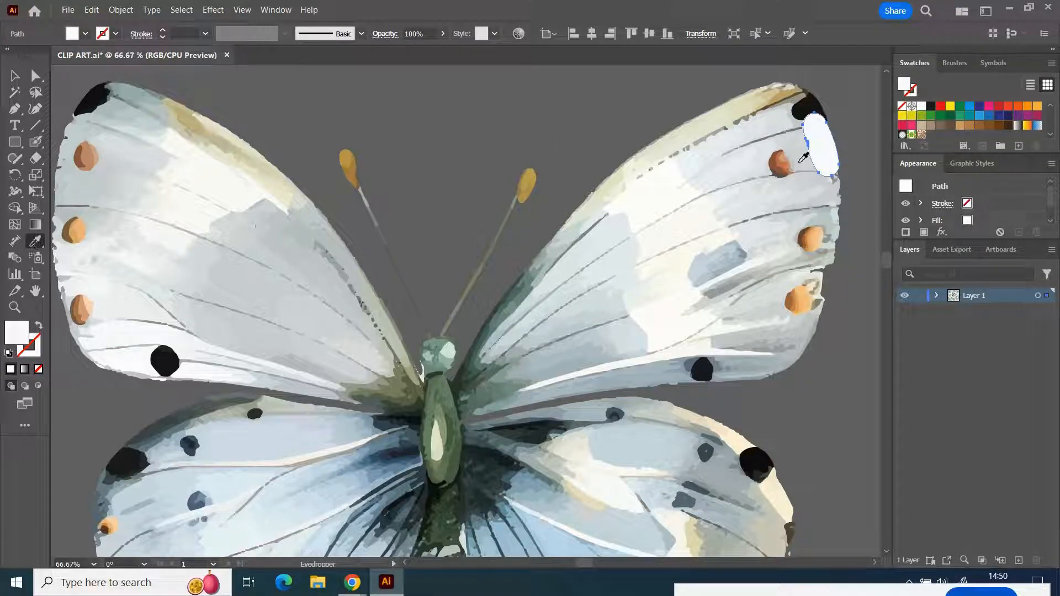
left_click(839, 184)
key("v")
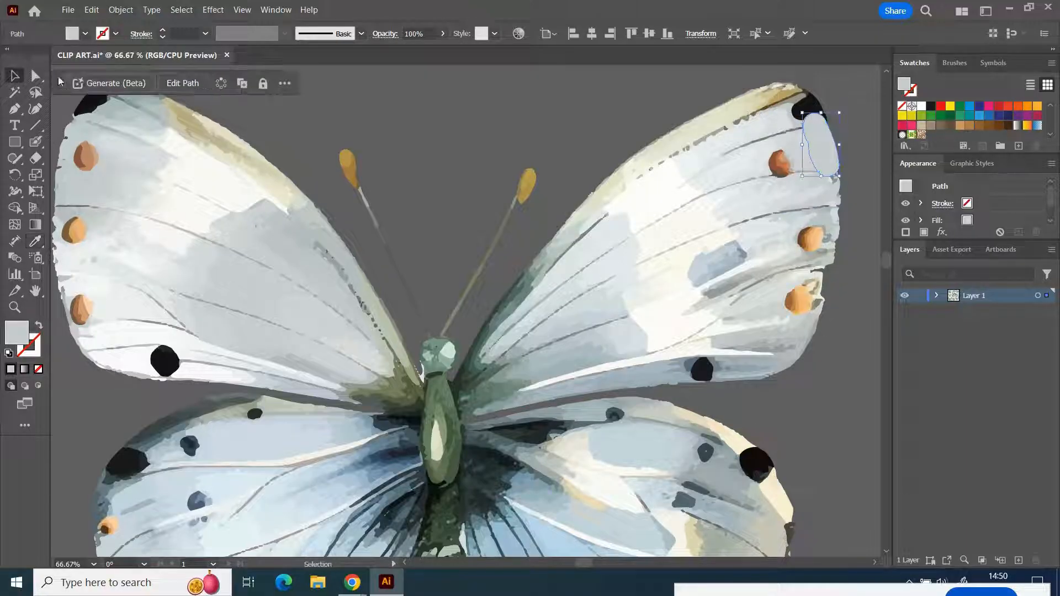
- Send the light grey patch on the right upper wing to the back and deselect it
left_click(120, 9)
mouse_move(161, 42)
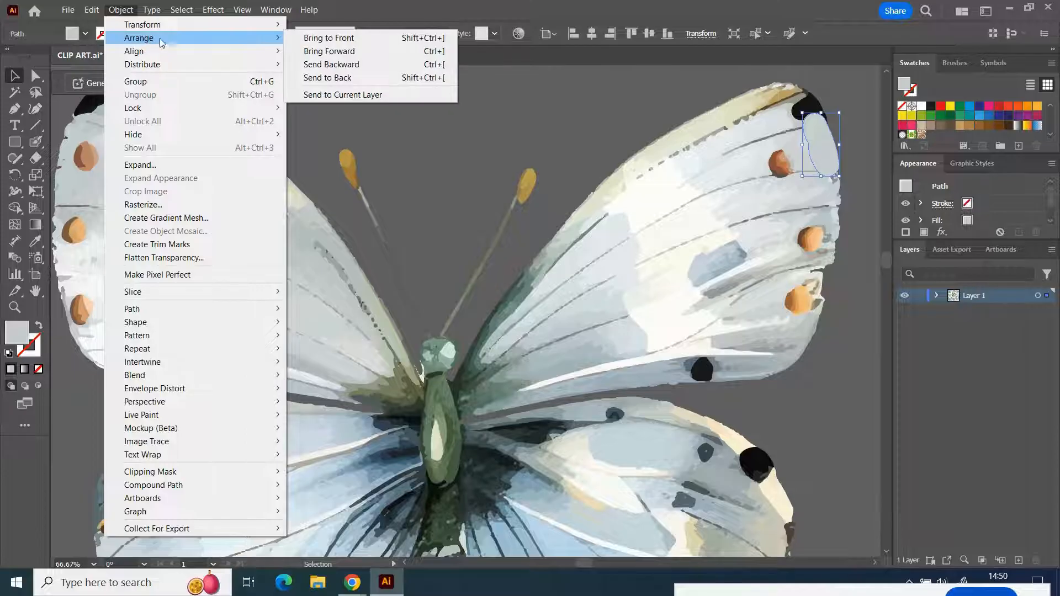
left_click(346, 77)
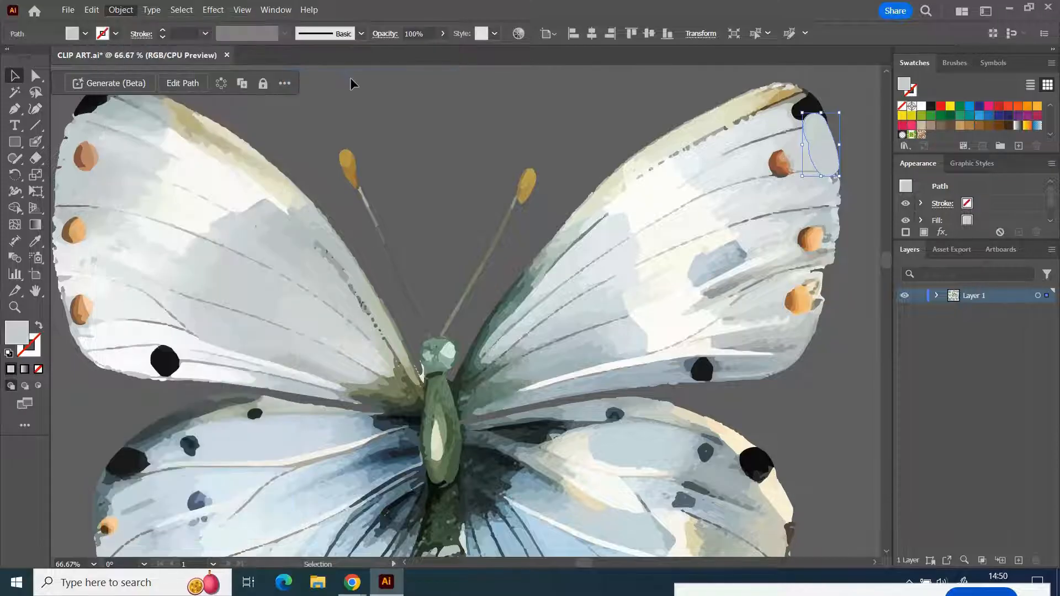
left_click(859, 261)
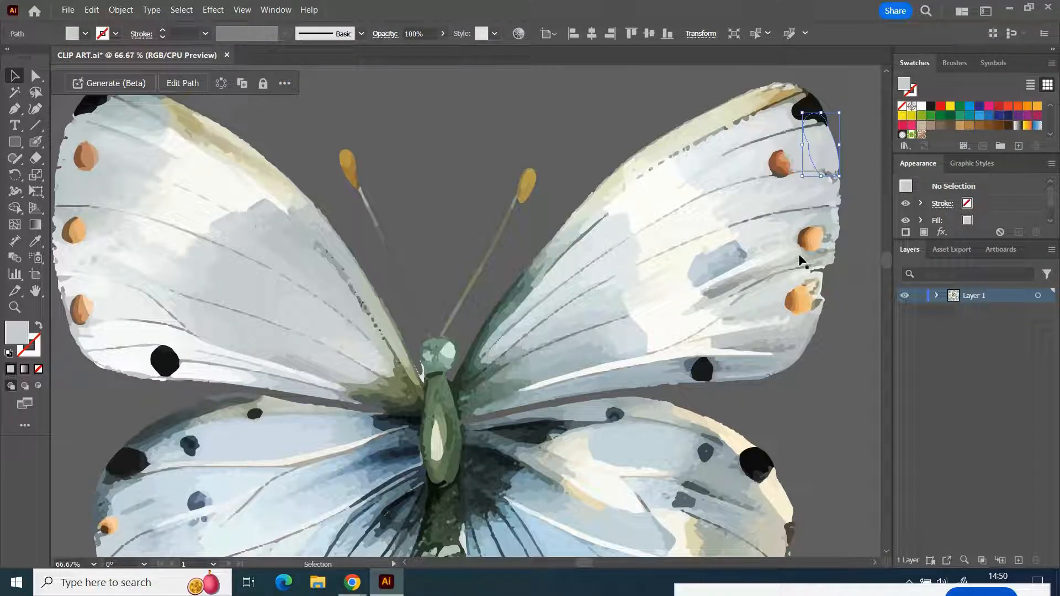
- Group all paths of the repaired butterfly and move the group up and to the left, away from the neighbouring butterflies
scroll(795, 268, "down", 5)
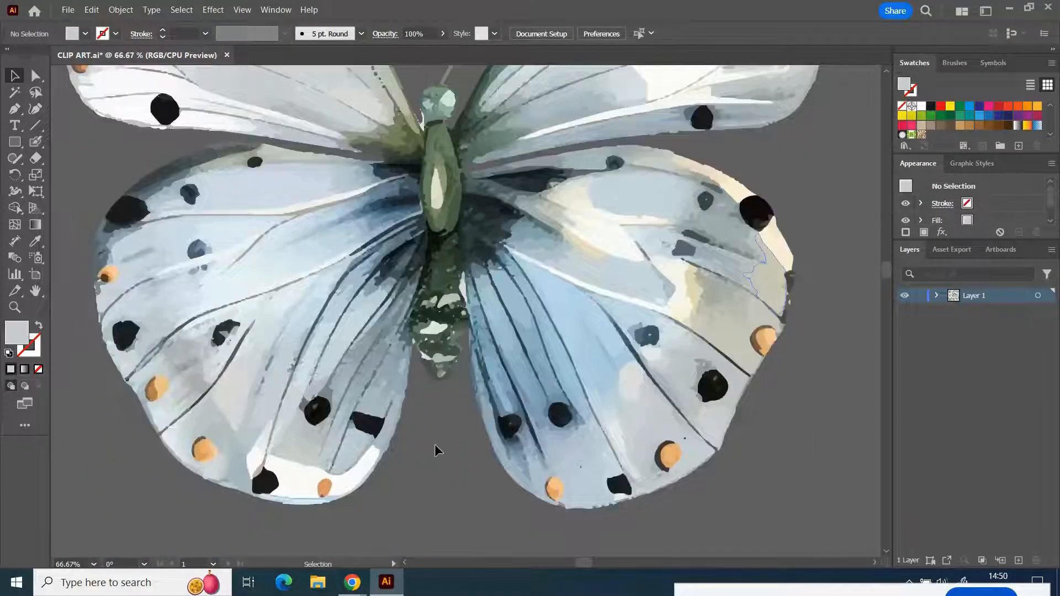
left_click(94, 564)
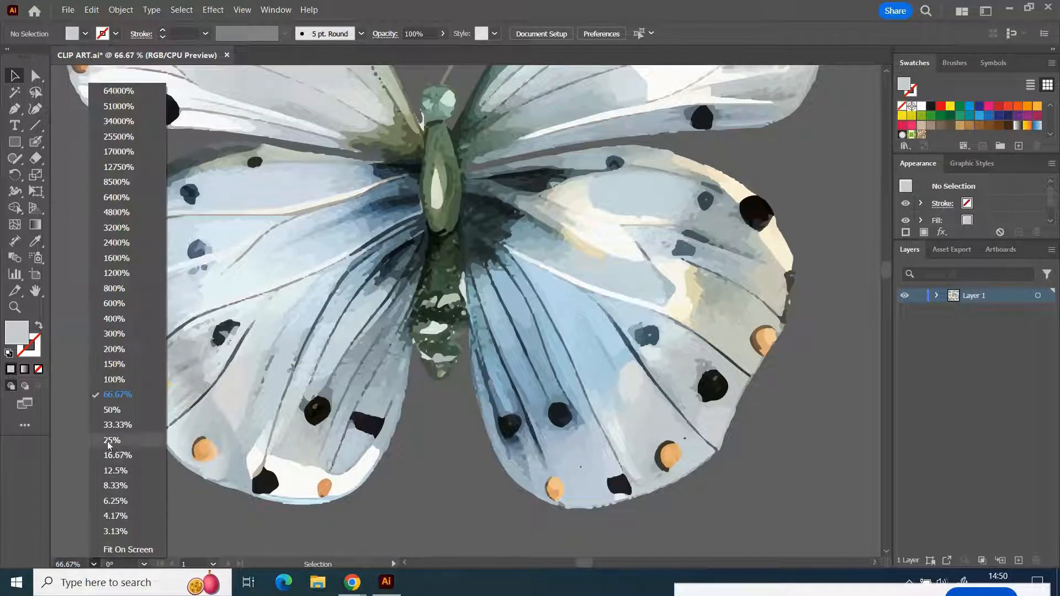
left_click(117, 424)
scroll(400, 206, "up", 2)
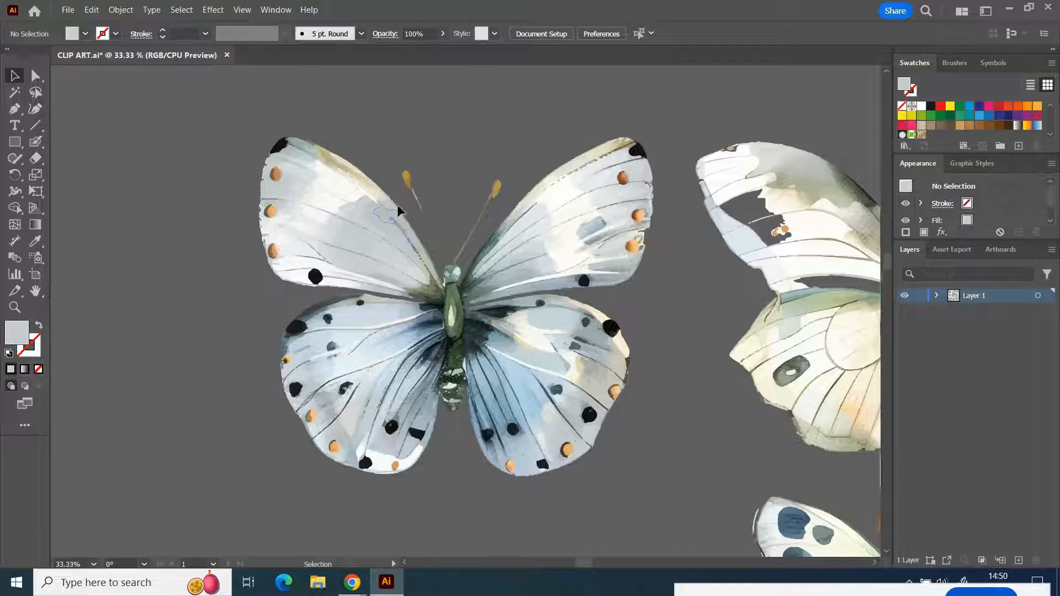
scroll(397, 210, "up", 1)
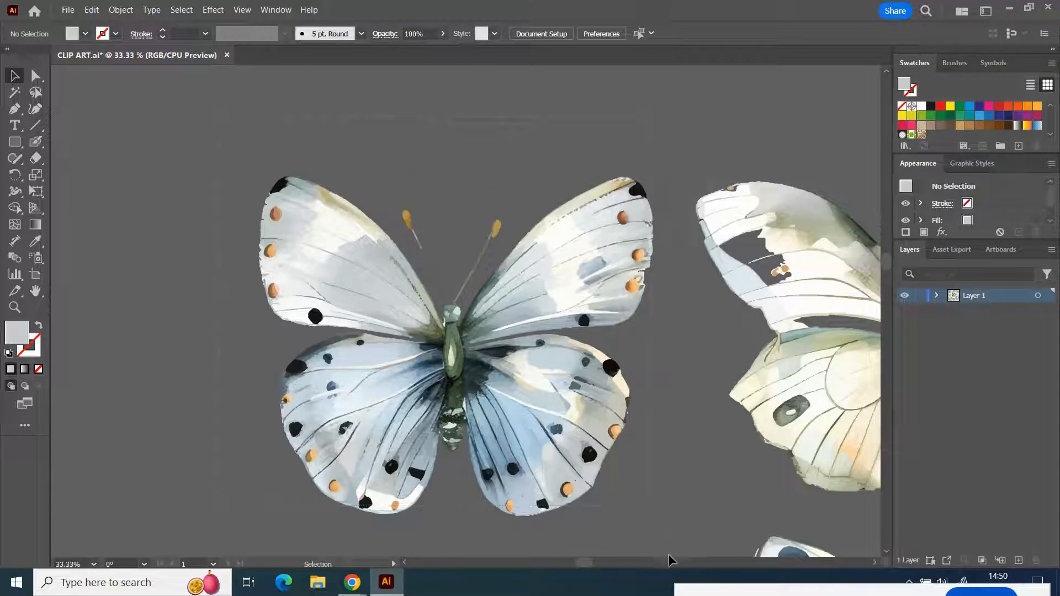
left_click_drag(674, 544, 676, 545)
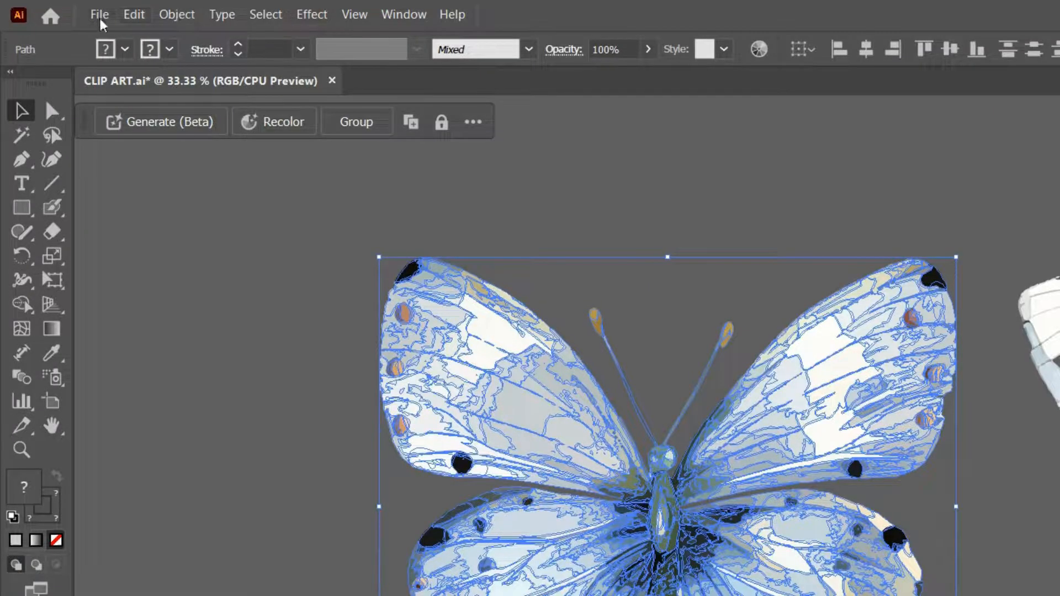
left_click(176, 16)
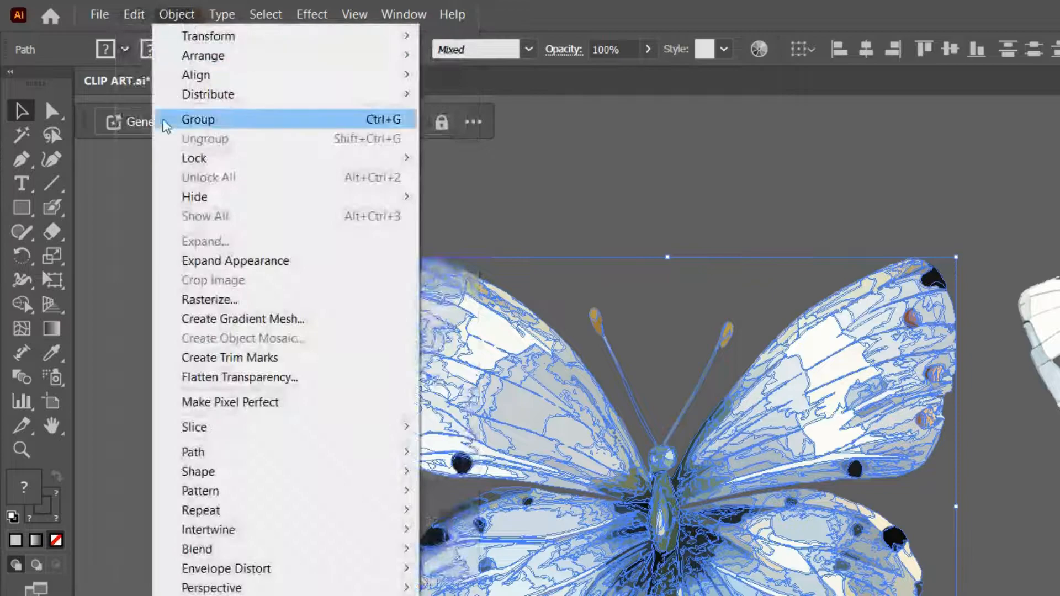
left_click(198, 120)
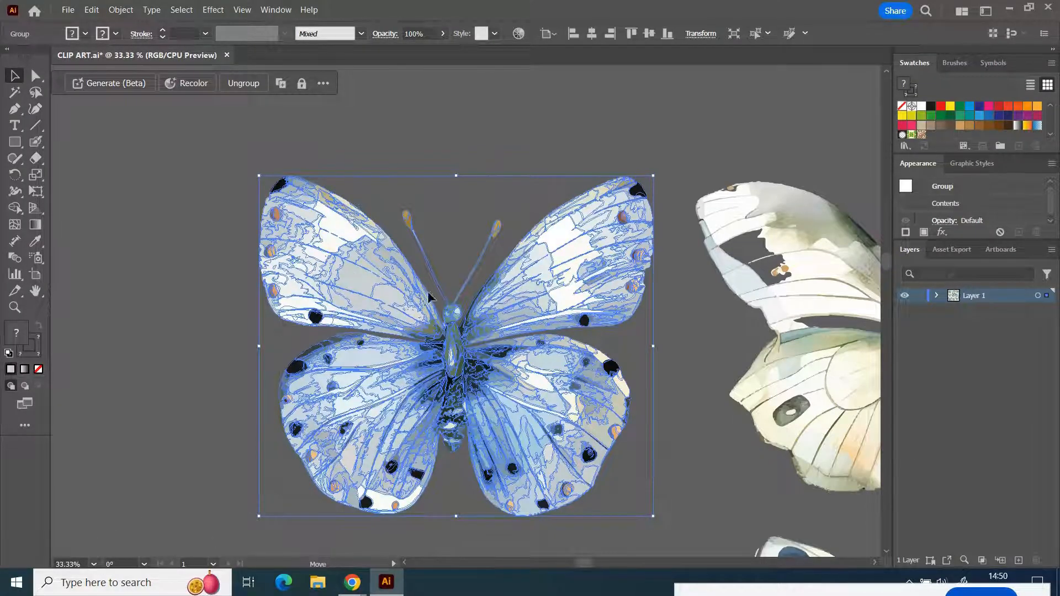
left_click_drag(538, 430, 425, 250)
scroll(590, 220, "up", 4)
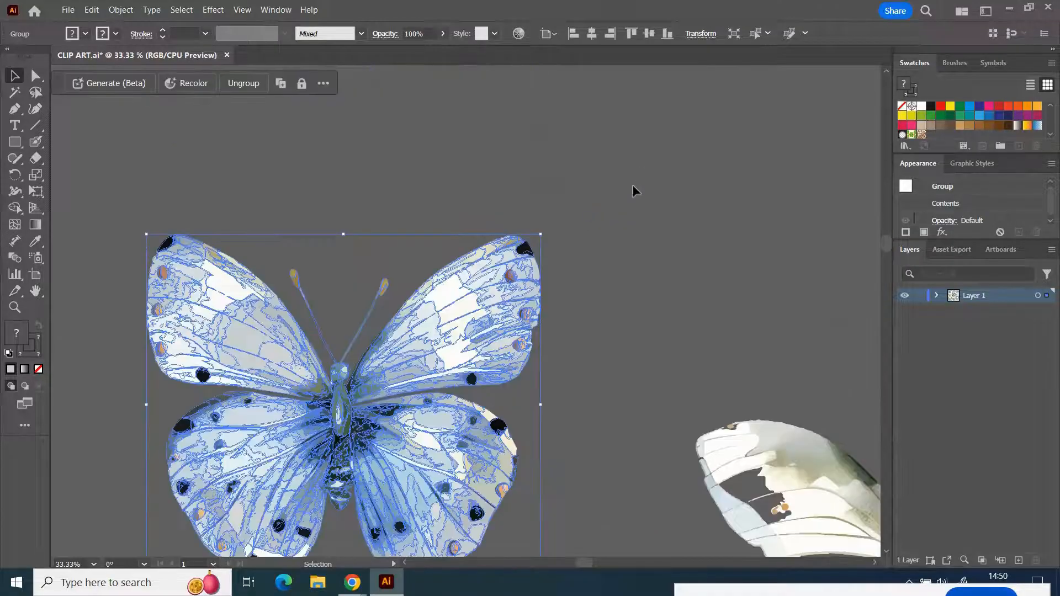
- Move the butterfly group away from the other butterflies, onto the empty canvas directly above the blank artboard
left_click_drag(429, 374, 488, 211)
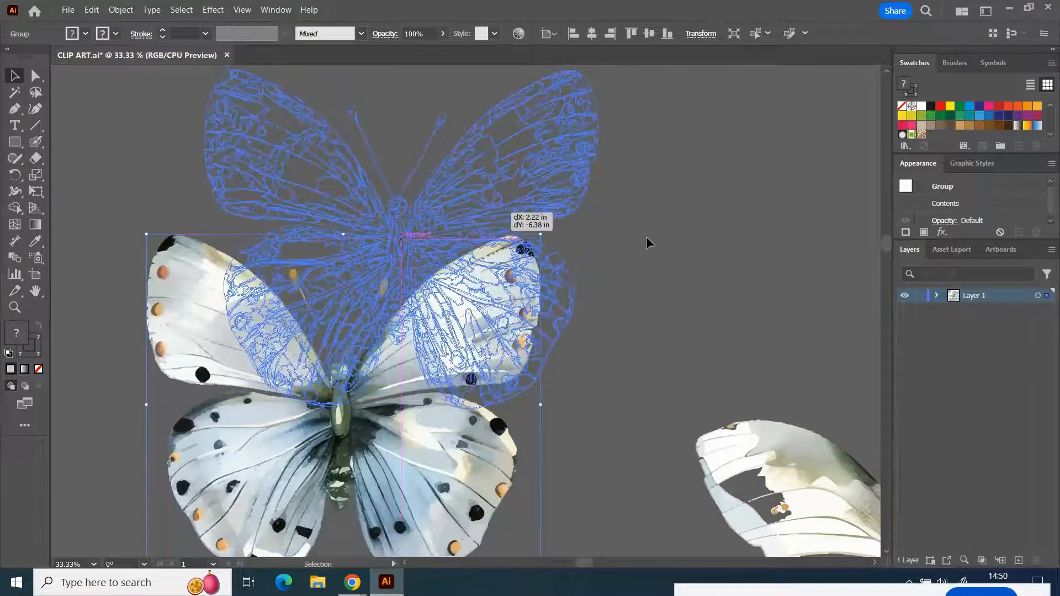
left_click_drag(647, 243, 647, 239)
scroll(647, 237, "up", 2)
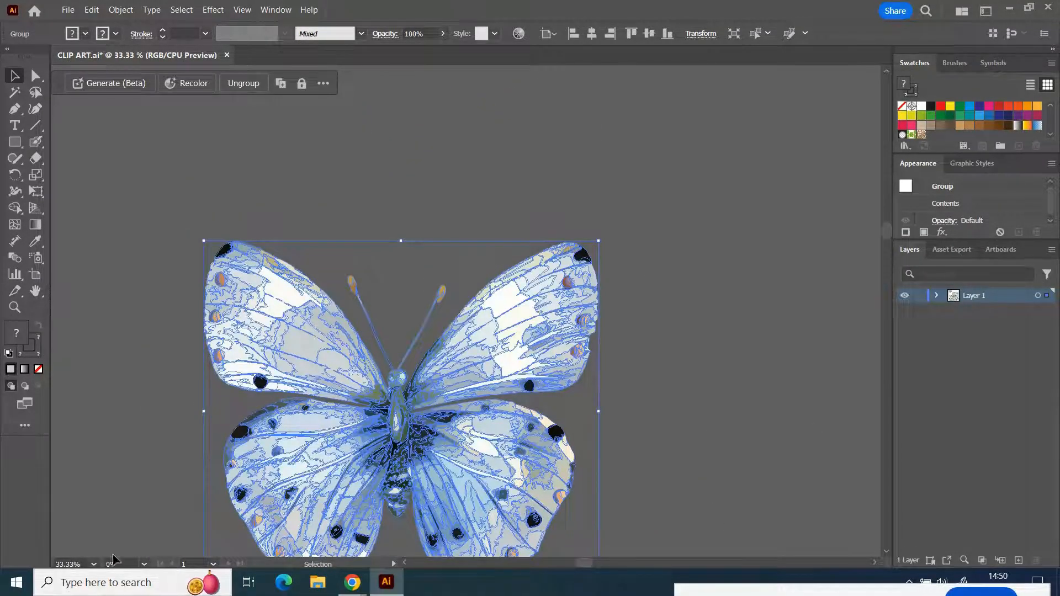
left_click(94, 564)
left_click(114, 456)
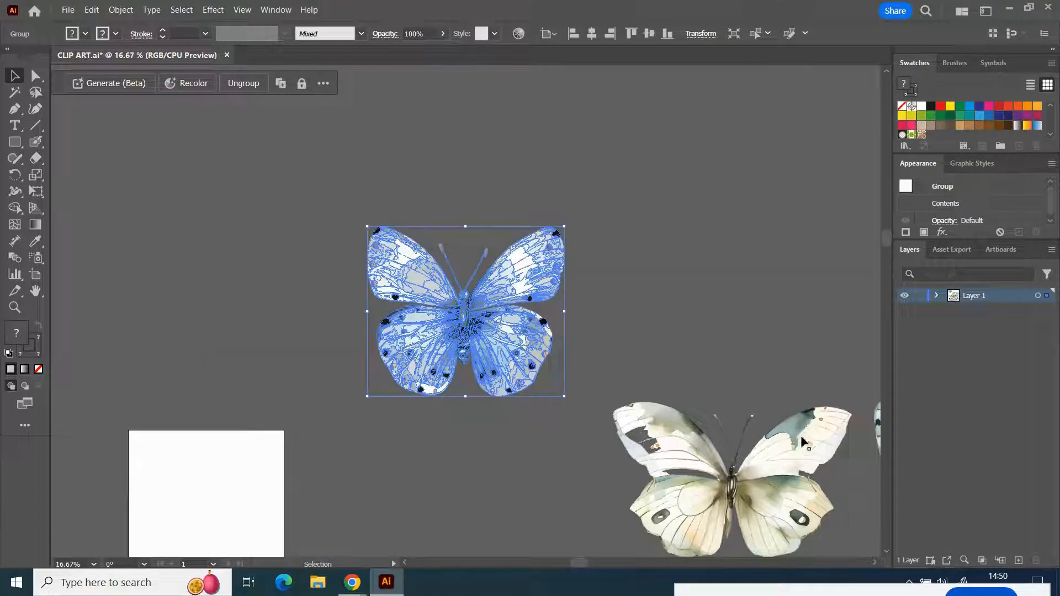
scroll(812, 467, "down", 5)
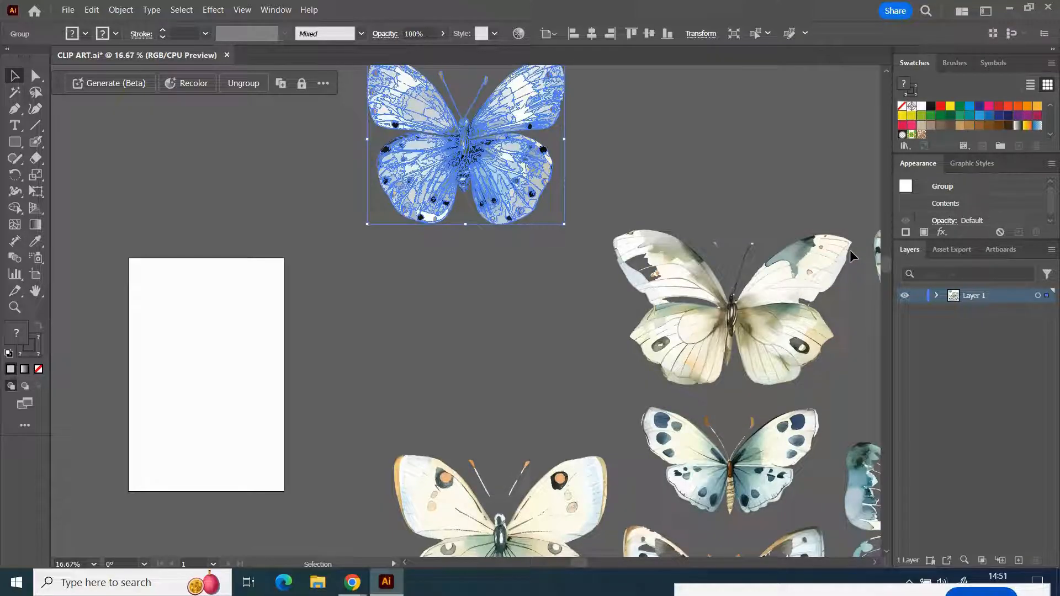
scroll(551, 337, "up", 2)
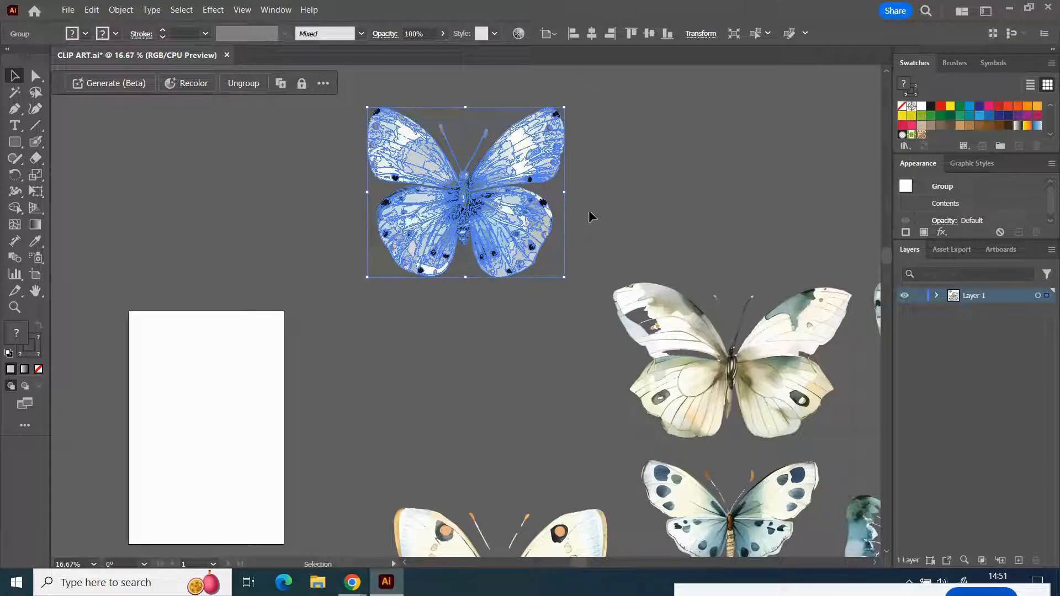
left_click_drag(498, 185, 381, 188)
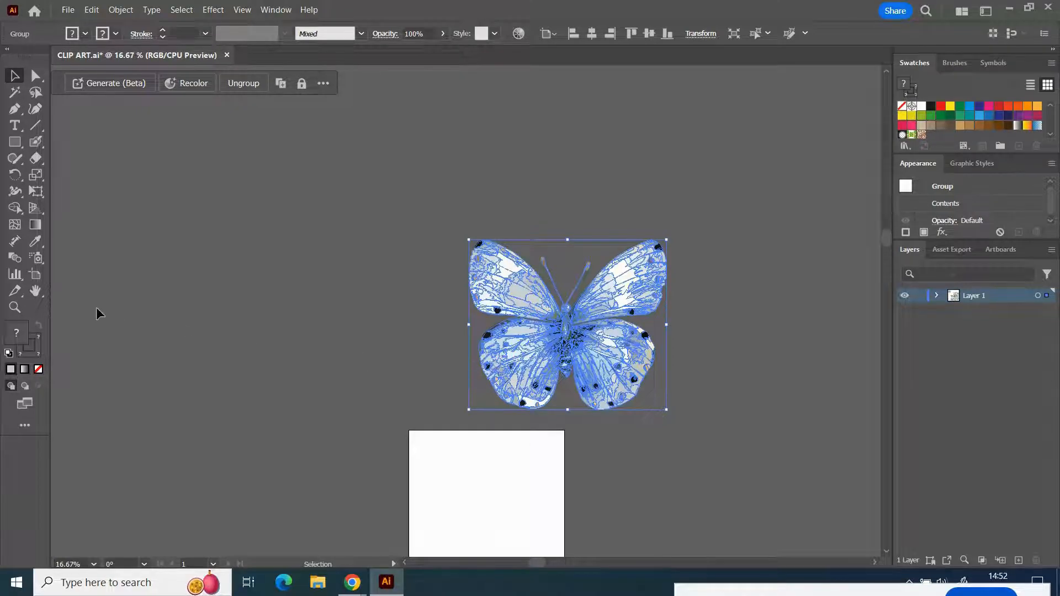
- Create a new artboard fitted to the bounds of the butterfly group with the Artboard tool
left_click(37, 276)
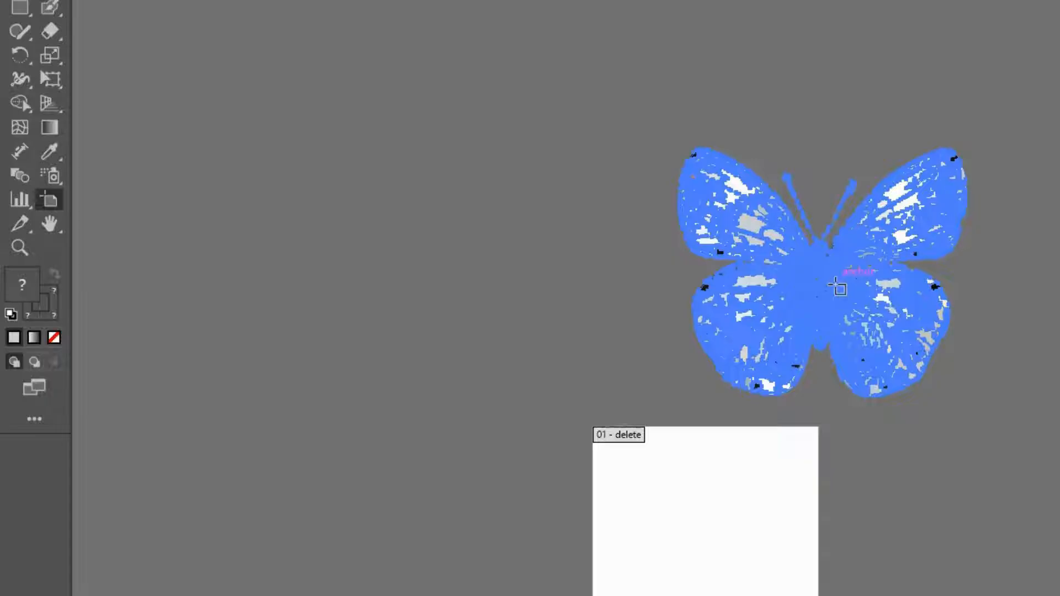
left_click(834, 286)
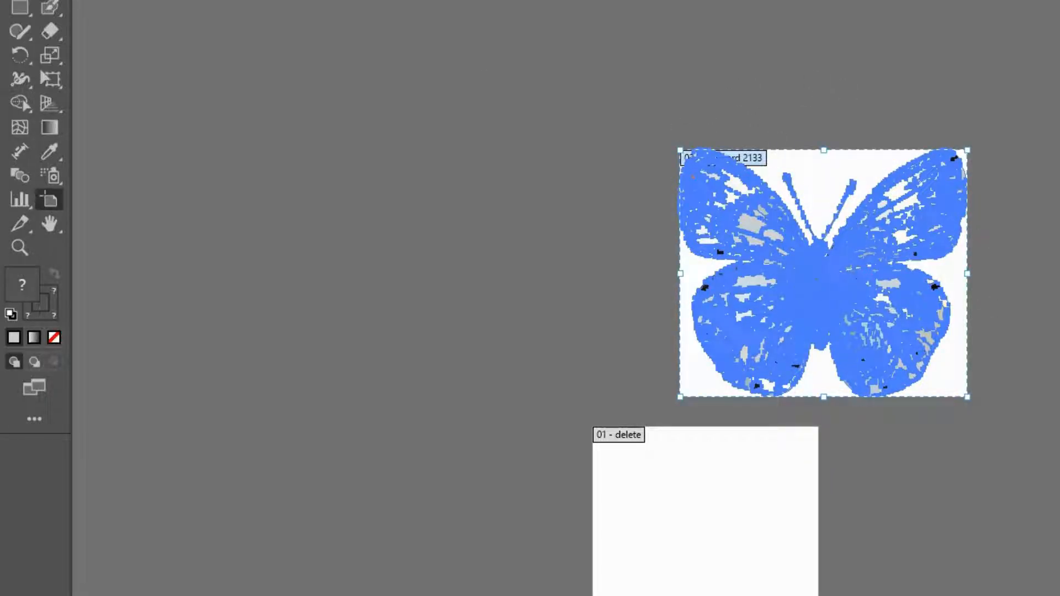
key("v")
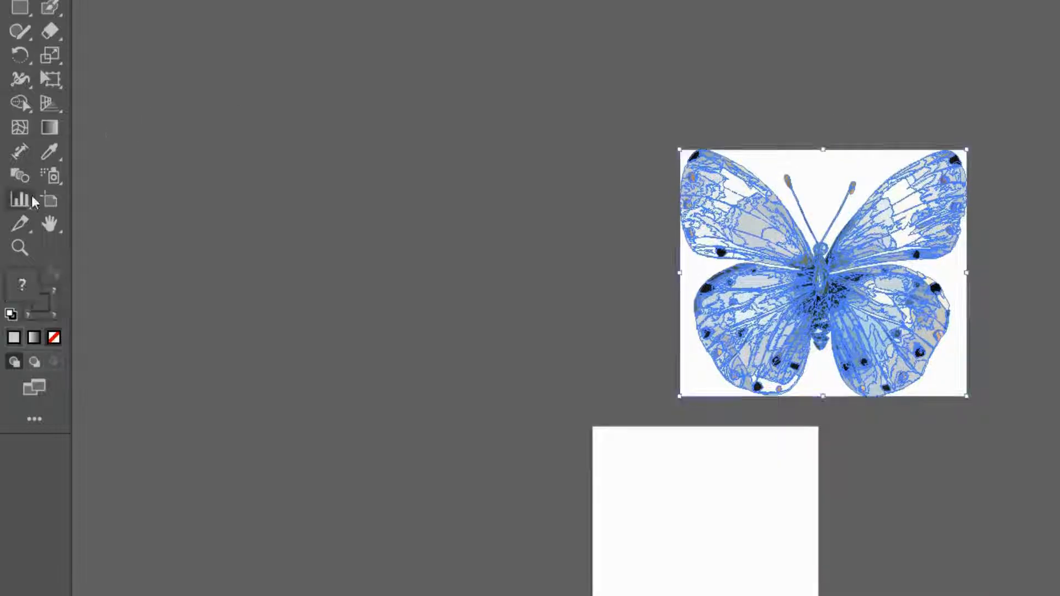
left_click(49, 200)
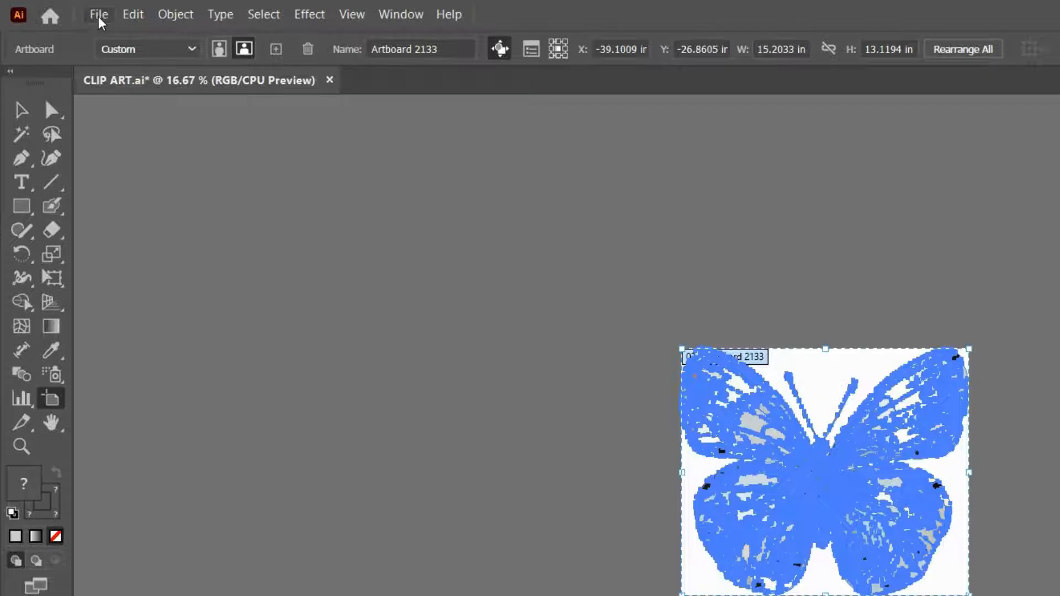
- Set up an Export As in PNG format to the Butterfly Clipart Finished folder with the file name 5
left_click(97, 14)
mouse_move(170, 399)
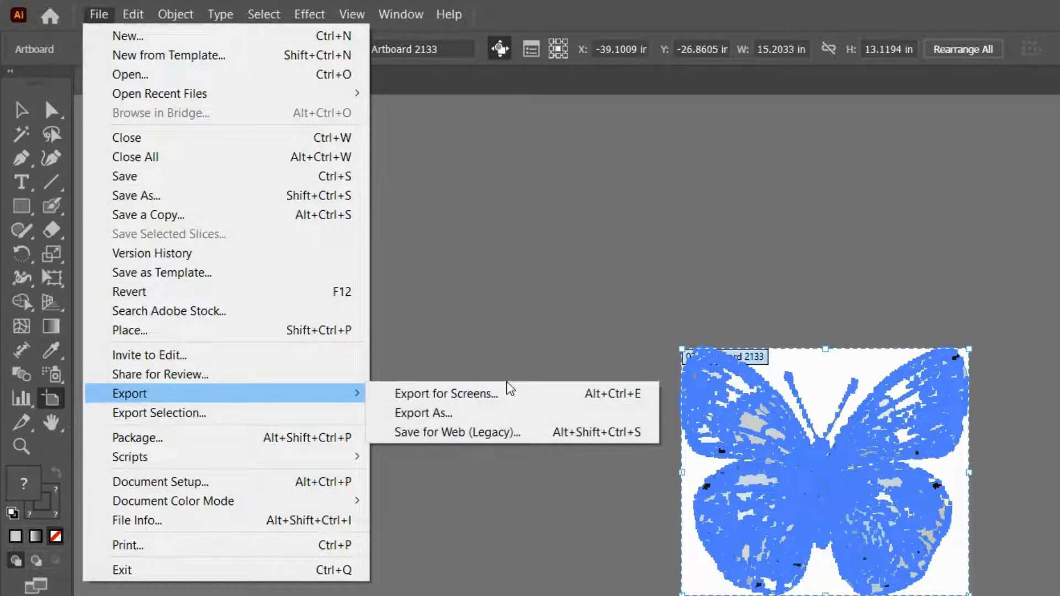
left_click(438, 414)
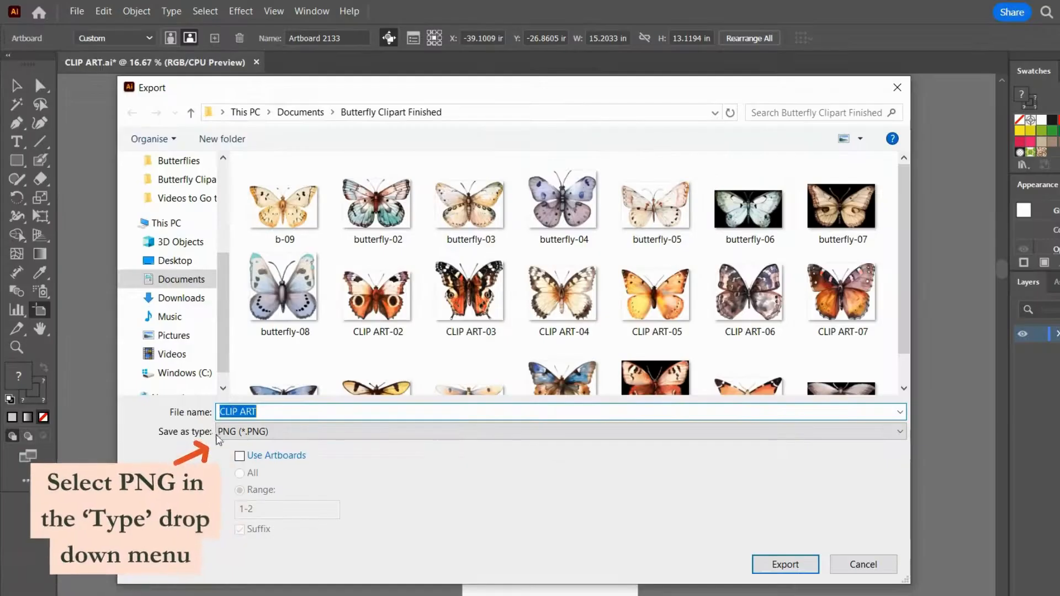
key("BackSpace")
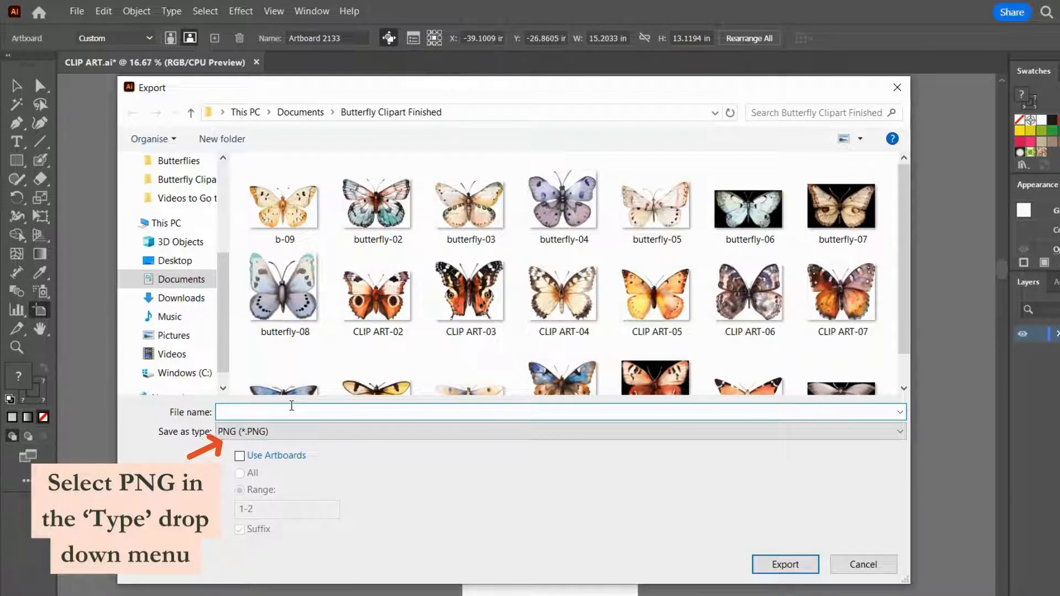
type("5")
- Limit the export to artboard 2 and export the PNG at High (300 ppi) with a transparent background
left_click(239, 456)
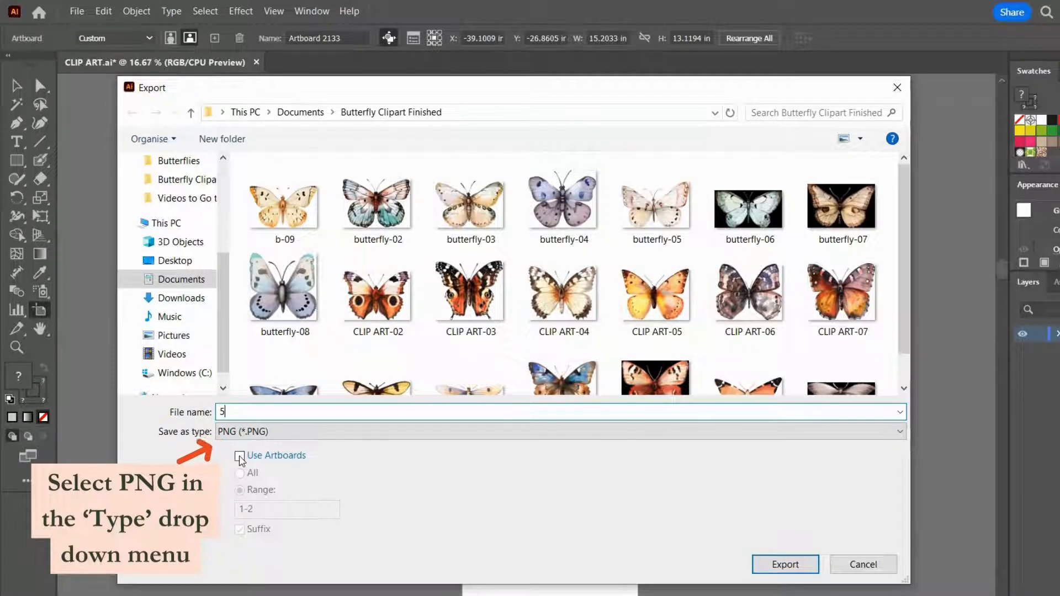
left_click(272, 509)
key("BackSpace")
key("BackSpace")
key("BackSpace")
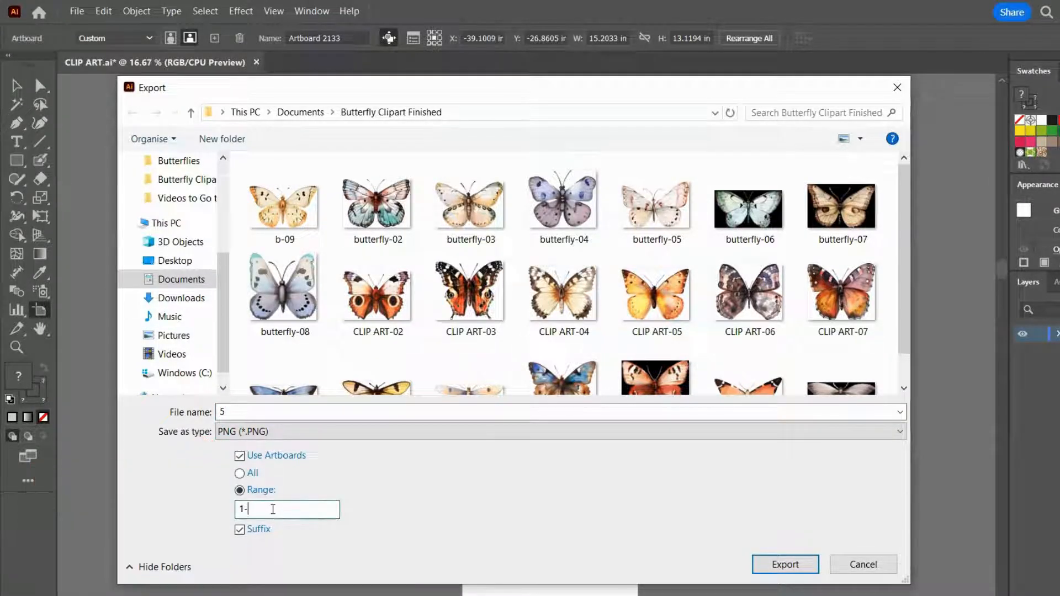
type("2")
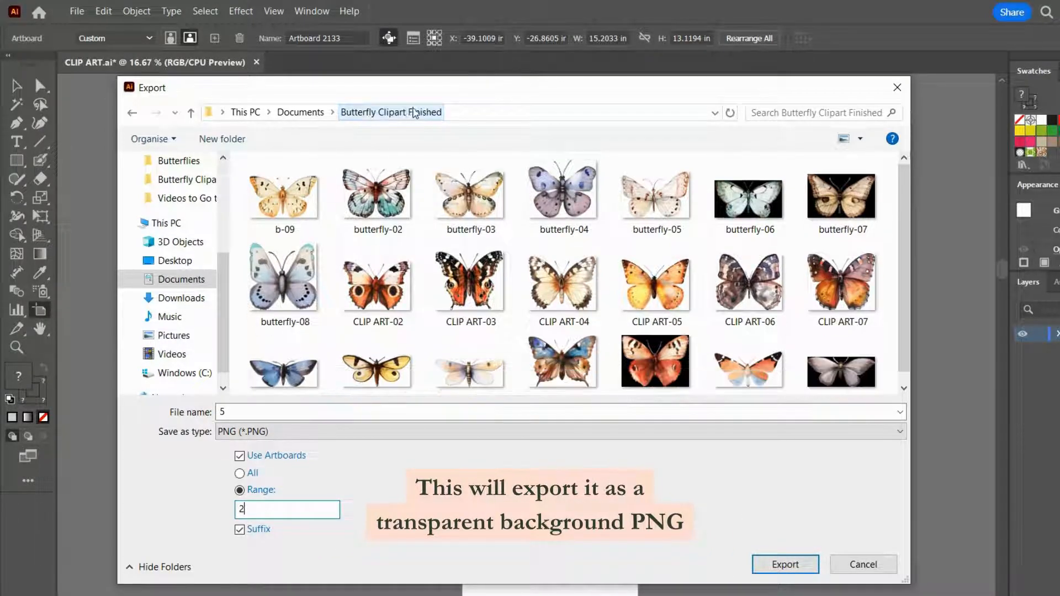
left_click(787, 565)
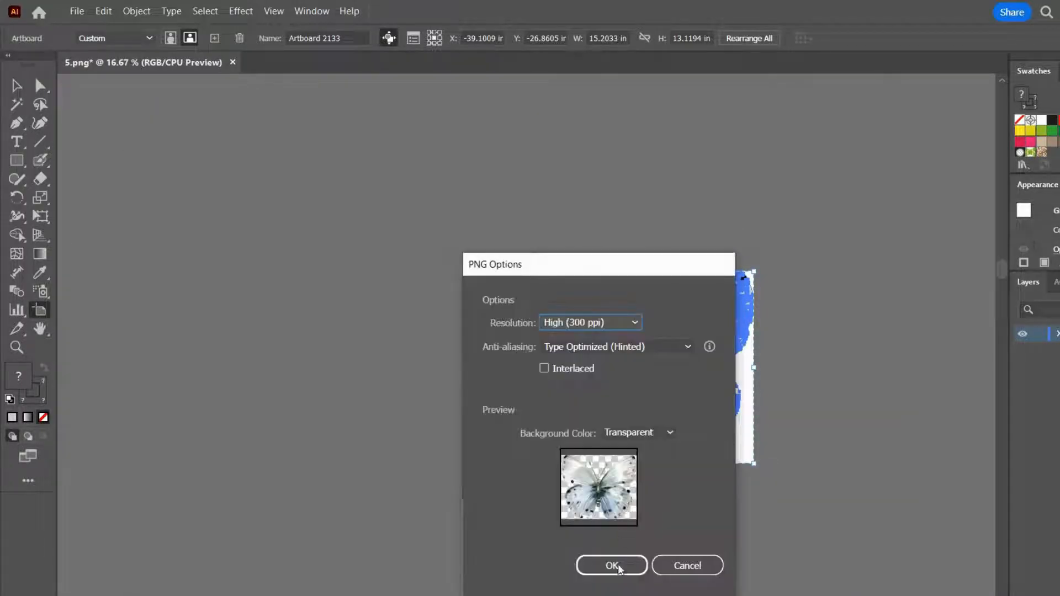
left_click(613, 566)
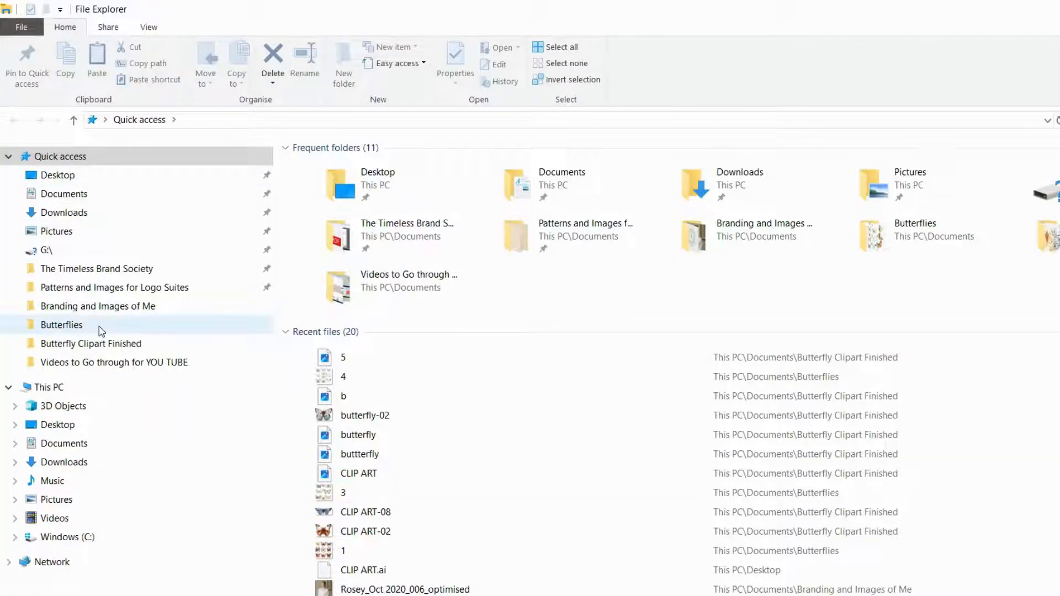
- Switch to File Explorer, find the Butterfly Clipart Finished folder in Documents, and open the exported image 5-02 for viewing
left_click(102, 326)
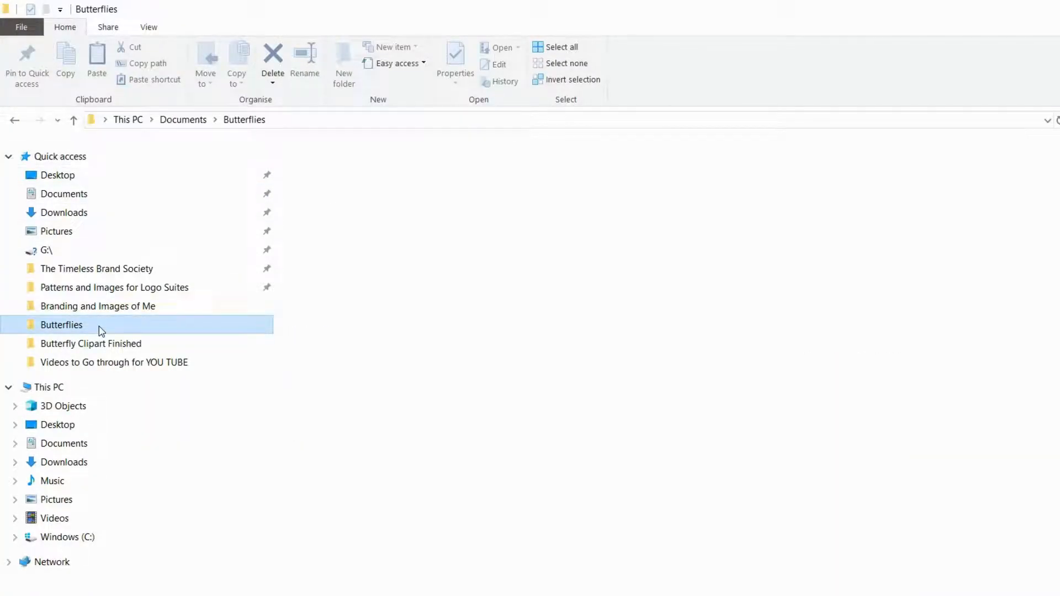
left_click(88, 194)
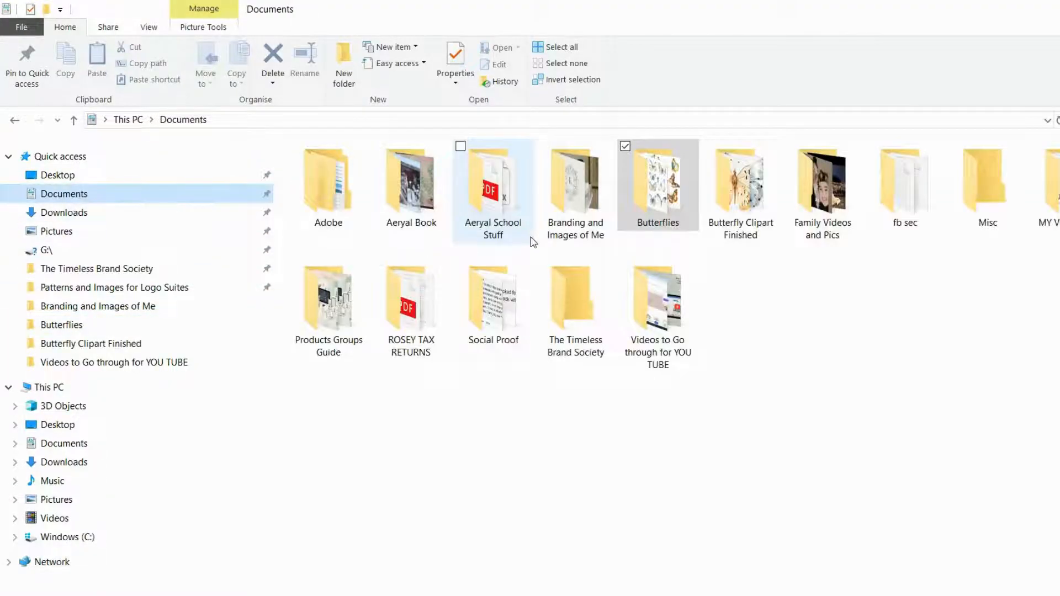
double_click(739, 185)
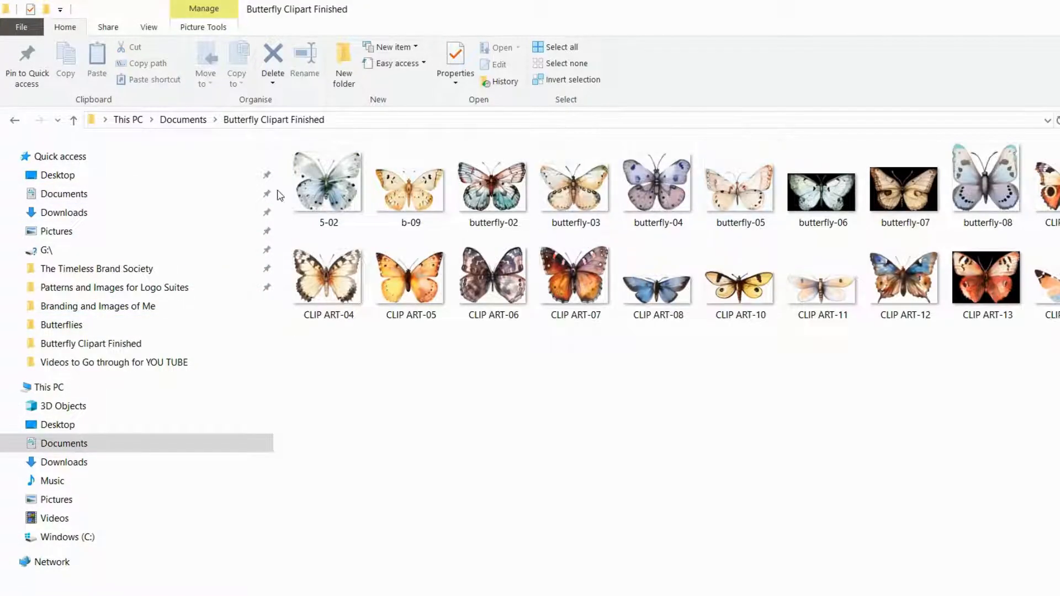
left_click(327, 188)
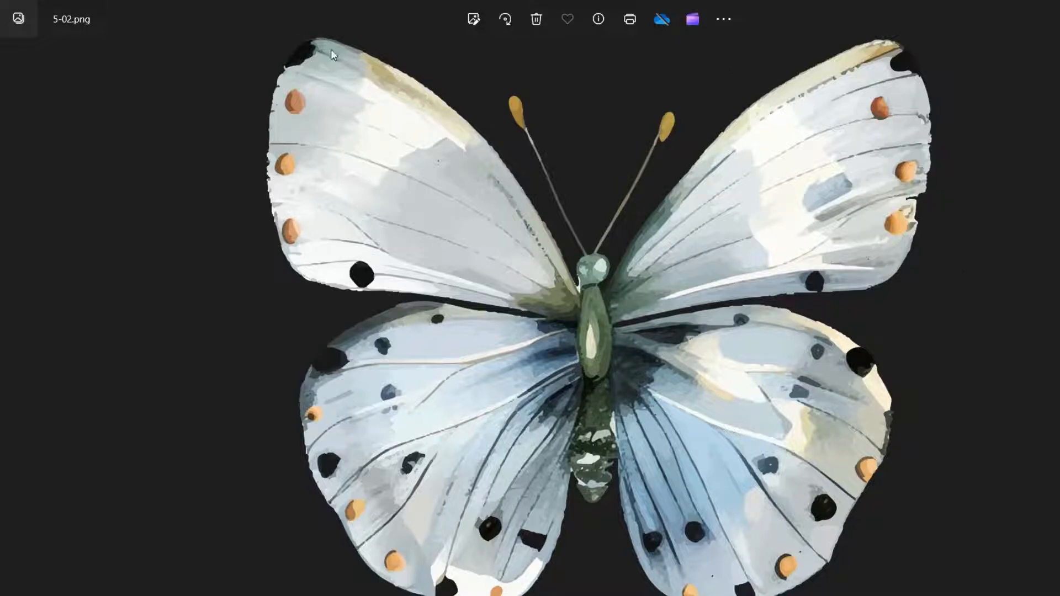
- Look through the following butterfly images up to butterfly-03.png, close the viewer and return to Illustrator
key("Right")
key("Right")
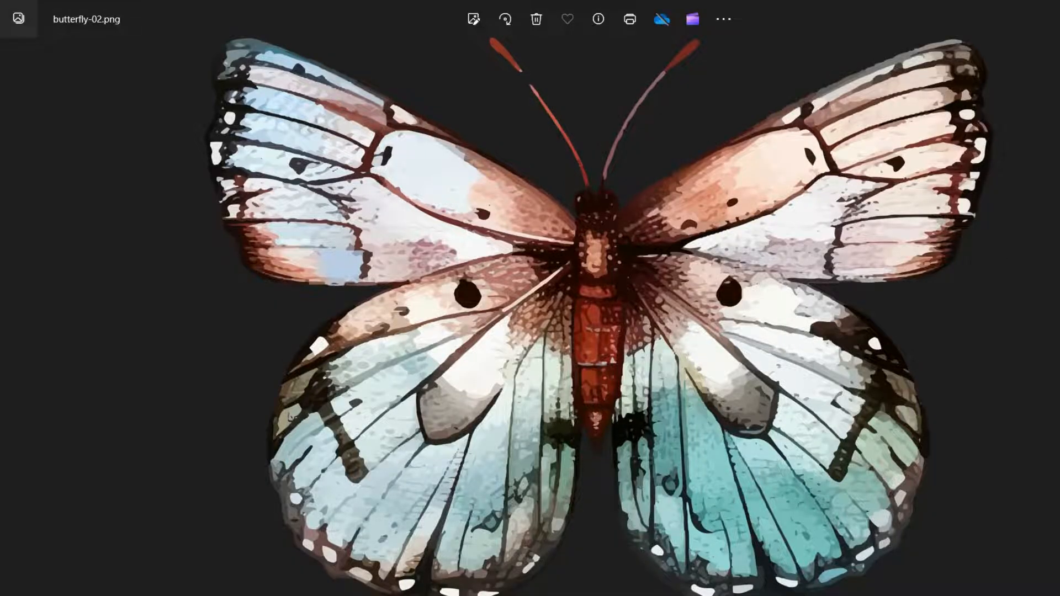
key("Right")
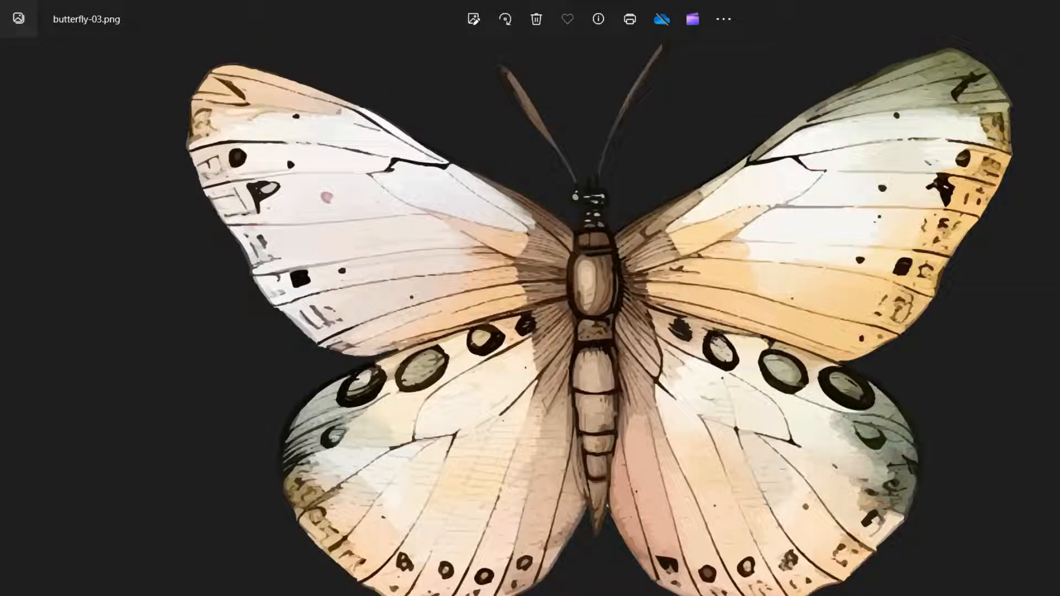
key("alt+F4")
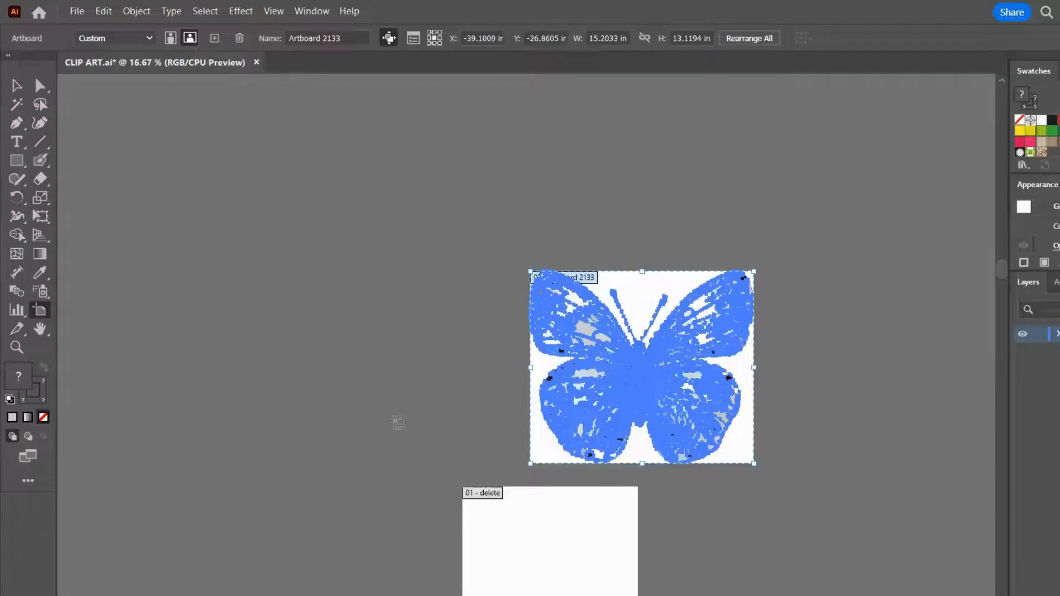
- Leave artboard editing with the Selection tool and deselect the butterfly group
scroll(472, 339, "up", 1)
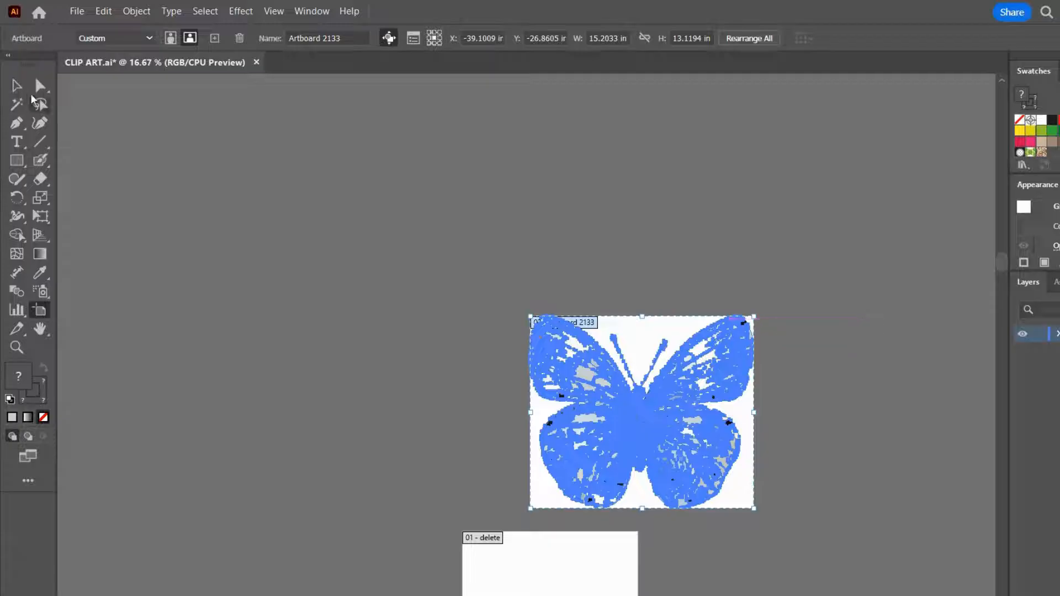
key("v")
left_click(649, 334)
left_click(645, 235)
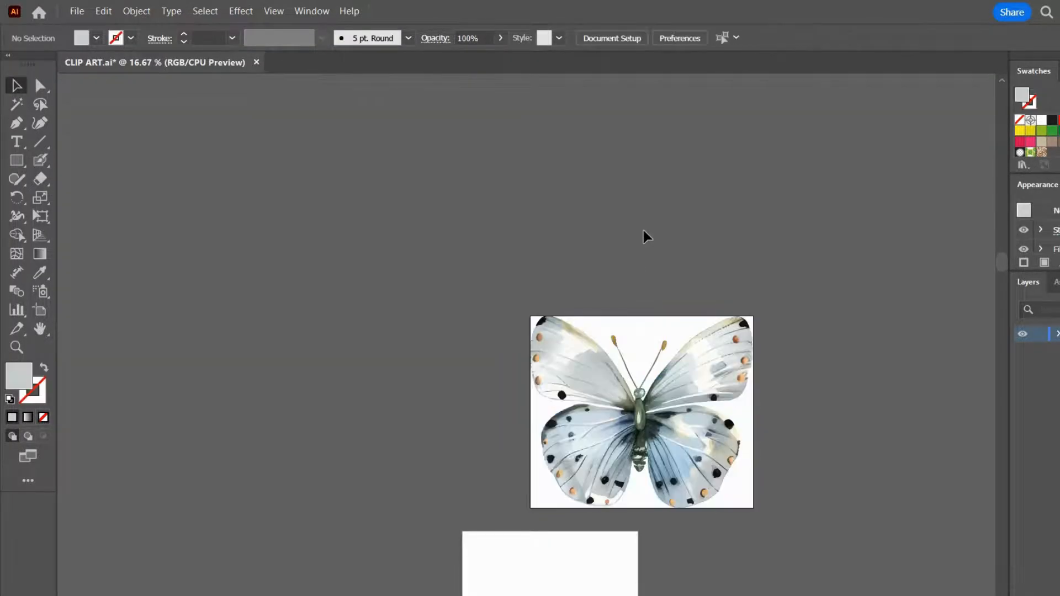